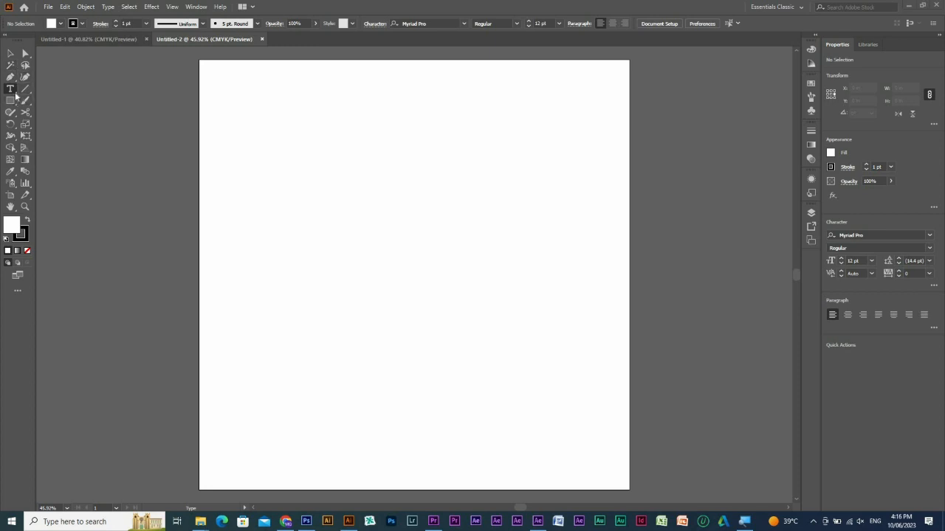
# - Create a point text line reading "master g multimedia" in the upper-left area of the artboard
pyautogui.click(13, 92)
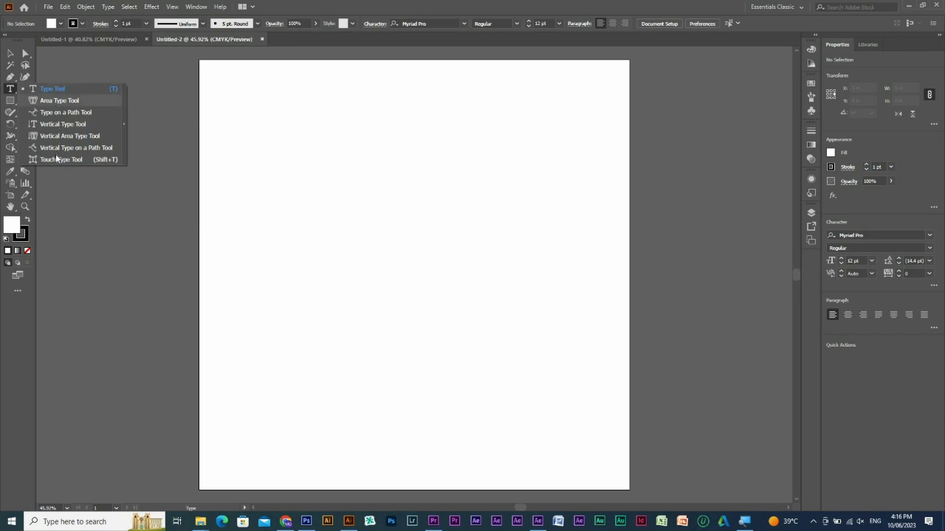
pyautogui.click(56, 90)
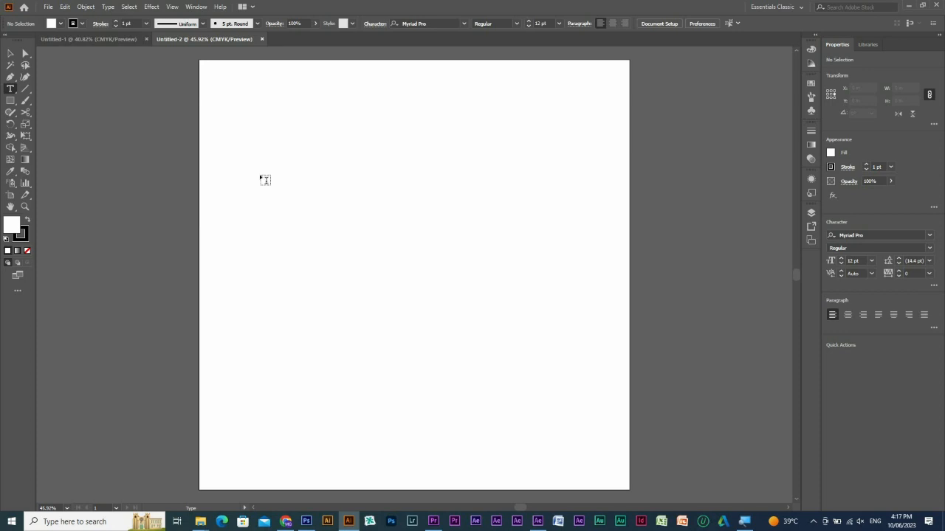
pyautogui.click(281, 129)
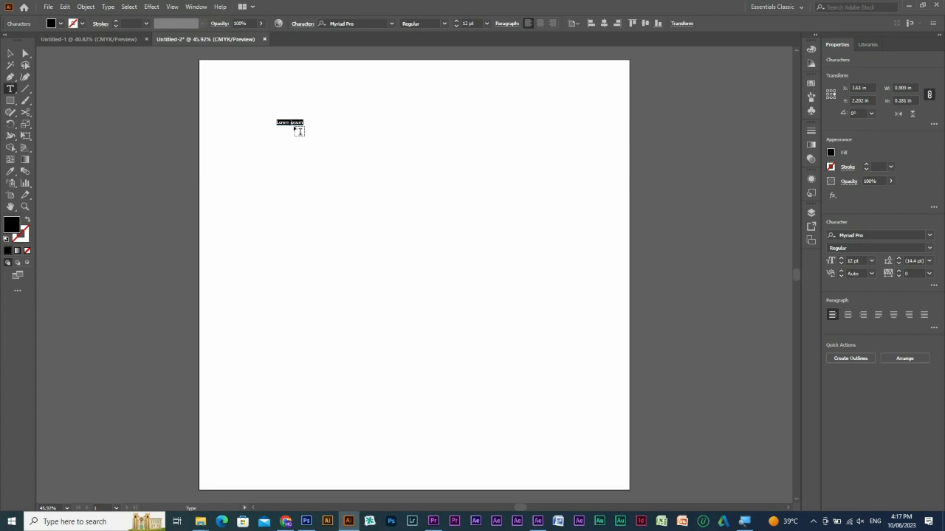
pyautogui.write('master g mo')
pyautogui.write('ltimedia')
pyautogui.press('Escape')
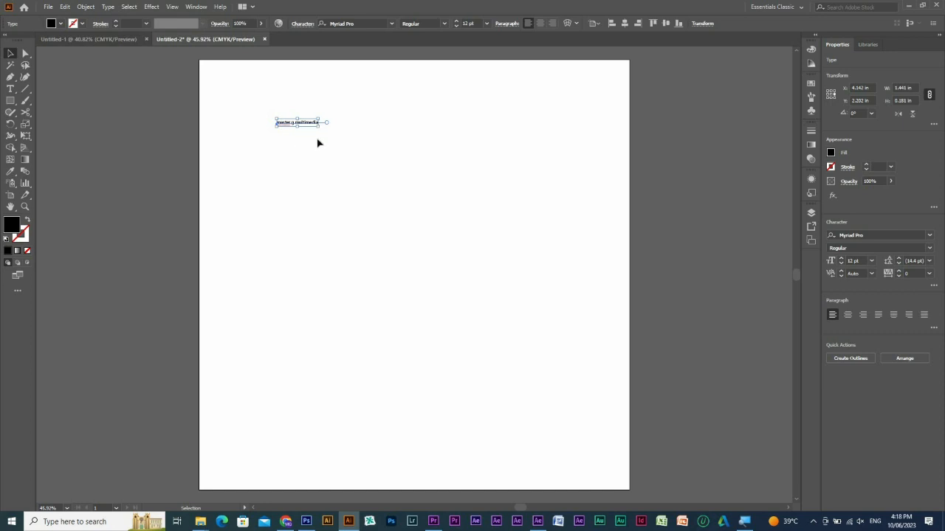
# - Try to stretch the text line by its side handles, vertically and horizontally, undoing each distortion
pyautogui.moveTo(198, 95); pyautogui.dragTo(568, 217)
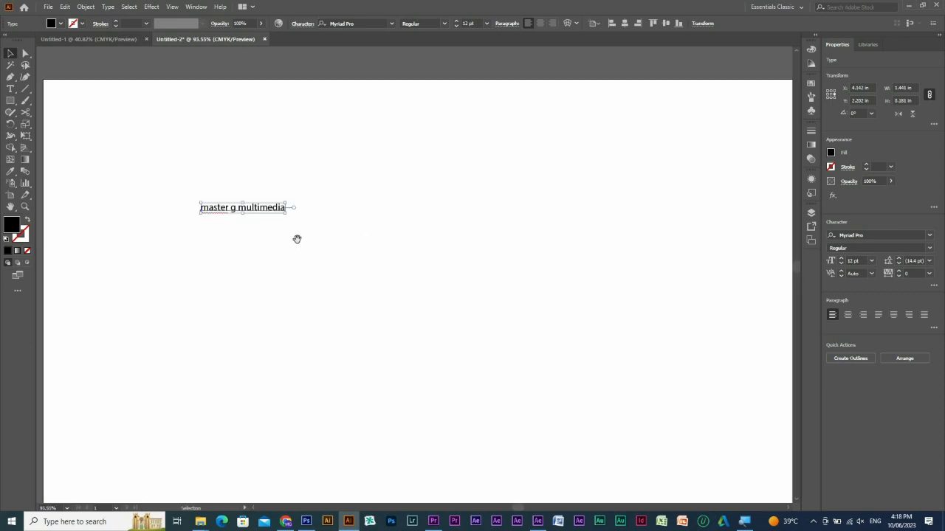
pyautogui.moveTo(297, 239); pyautogui.dragTo(344, 204)
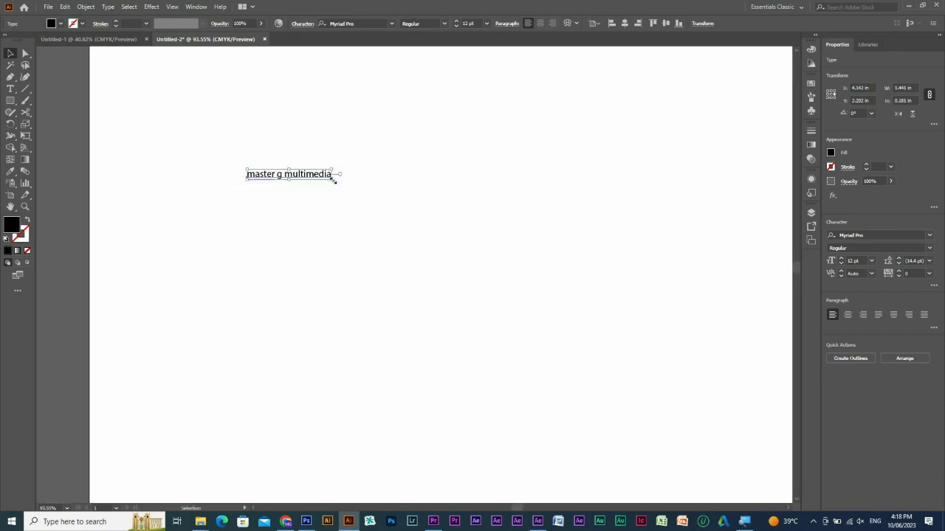
pyautogui.moveTo(288, 179); pyautogui.dragTo(289, 309)
pyautogui.hotkey('ctrl', 'z')
pyautogui.moveTo(336, 175); pyautogui.dragTo(618, 175)
pyautogui.hotkey('ctrl', 'z')
pyautogui.moveTo(289, 180); pyautogui.dragTo(290, 226)
pyautogui.hotkey('ctrl', 'z')
# - Scale the text line up proportionally to about 58 pt, shifting it slightly on the artboard
pyautogui.moveTo(332, 179); pyautogui.dragTo(517, 286)
pyautogui.moveTo(364, 162)
pyautogui.mouseDown()
pyautogui.moveTo(380, 169)
pyautogui.moveTo(379, 143)
pyautogui.moveTo(376, 161)
pyautogui.mouseUp()
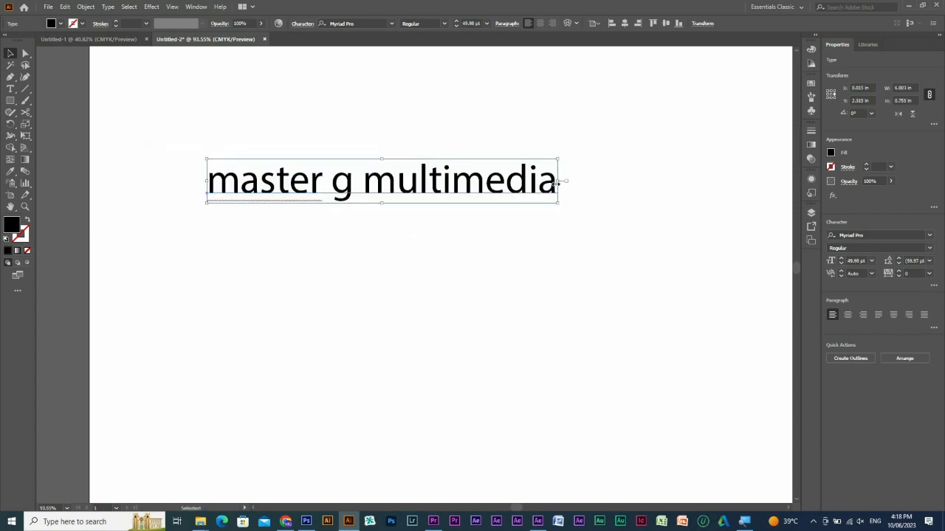
pyautogui.moveTo(557, 181); pyautogui.dragTo(625, 182)
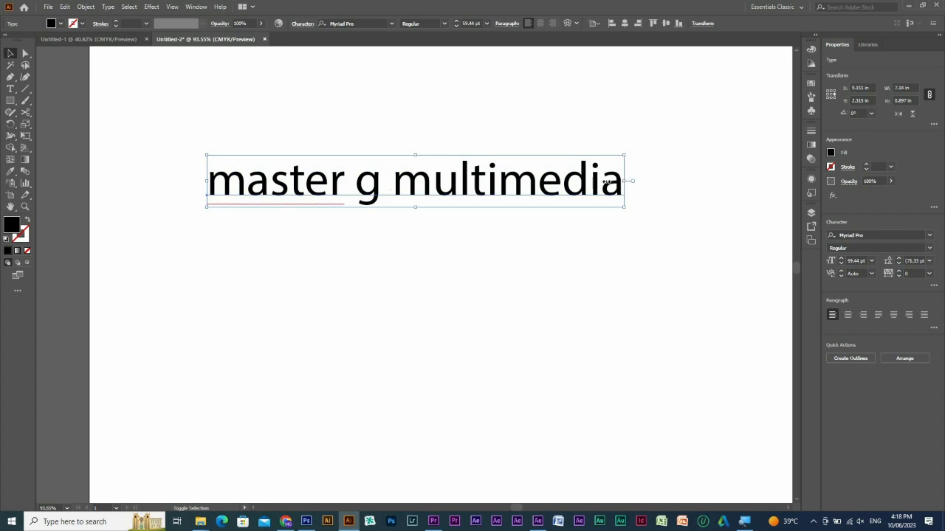
pyautogui.moveTo(624, 182)
pyautogui.mouseDown()
pyautogui.moveTo(416, 180)
pyautogui.moveTo(617, 181)
pyautogui.mouseUp()
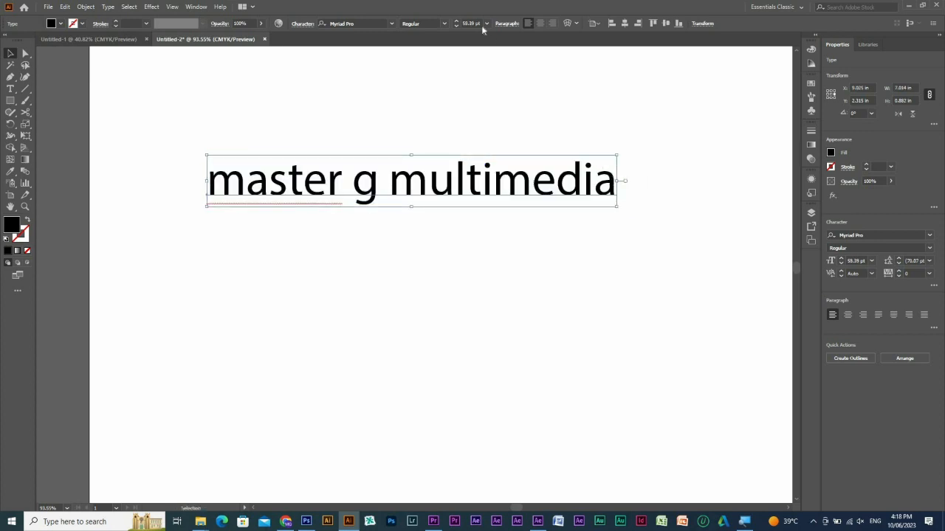
# - Apply the 72 pt preset size to the text line, and scale it down freehand to about 65 pt
pyautogui.click(486, 22)
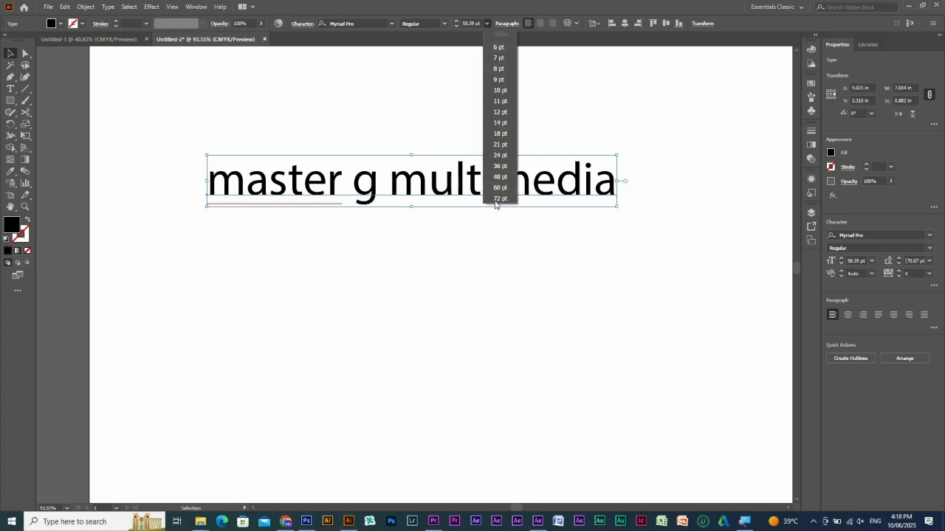
pyautogui.click(499, 198)
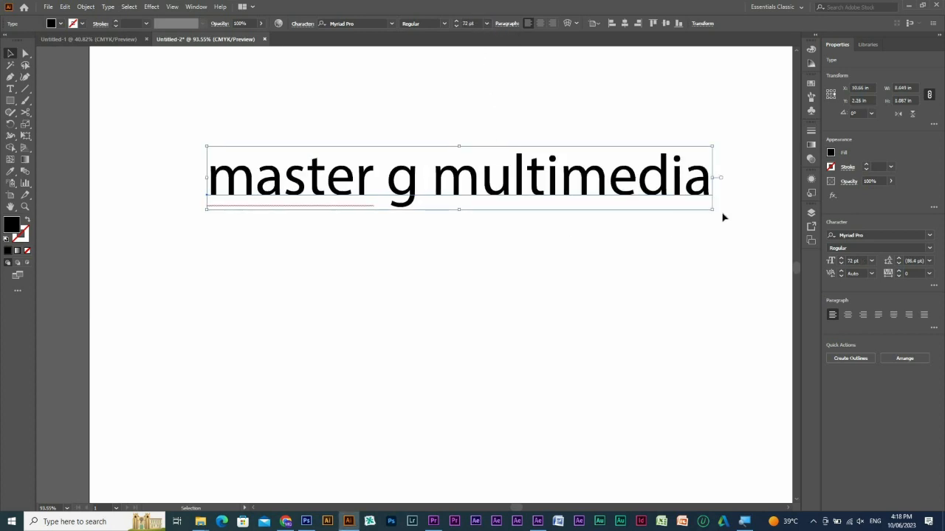
pyautogui.moveTo(712, 209); pyautogui.dragTo(662, 204)
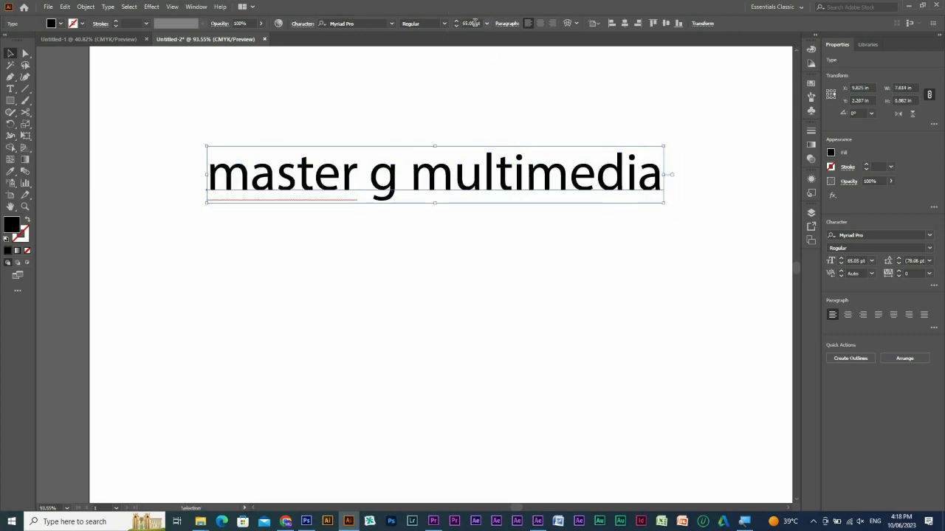
# - Set the text line's font size to 100 pt and move it down toward the artboard's left edge
pyautogui.click(472, 23)
pyautogui.write('400')
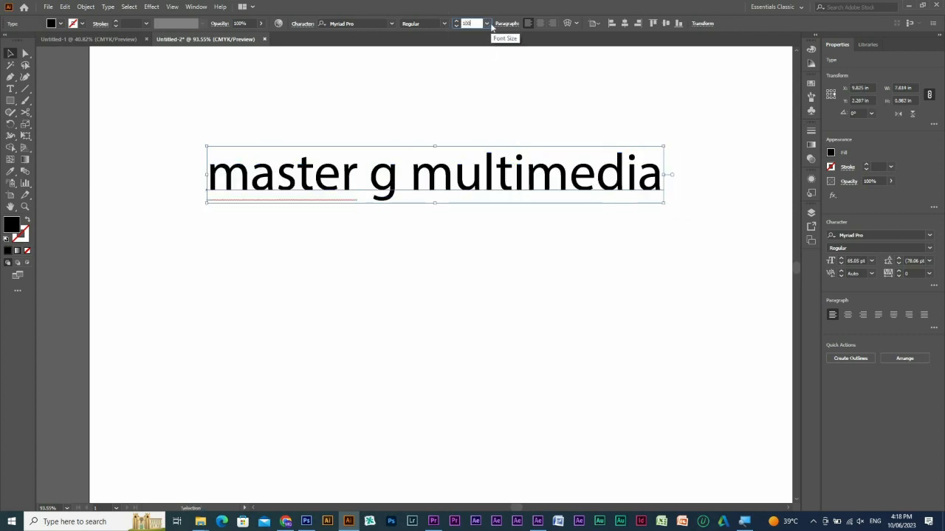
pyautogui.press('Return')
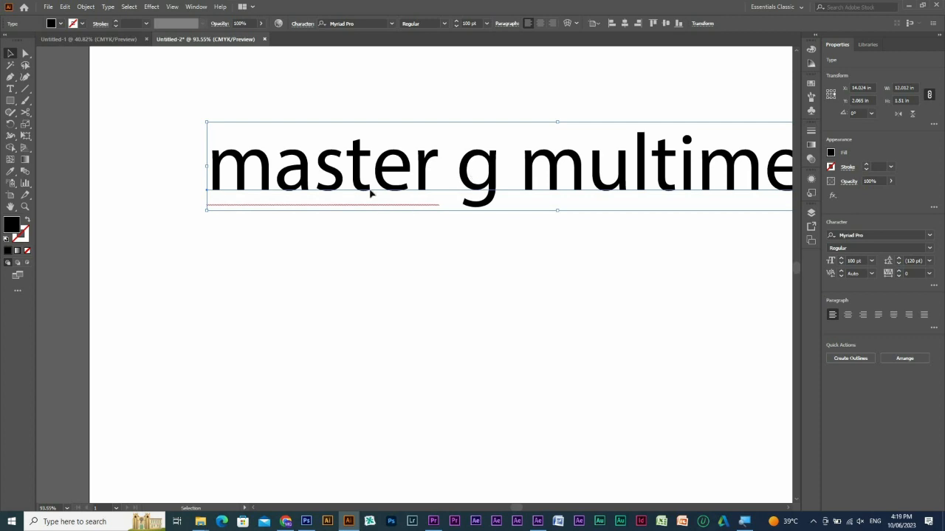
pyautogui.moveTo(371, 193); pyautogui.dragTo(198, 247)
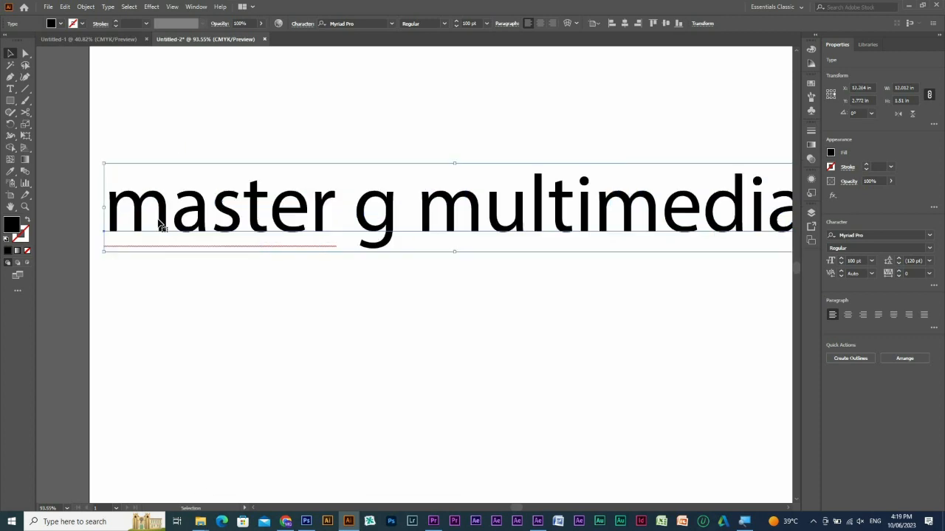
# - Capitalize the first letter of each word so the text reads "Master G Multimedia"
pyautogui.doubleClick(164, 227)
pyautogui.moveTo(169, 213); pyautogui.dragTo(123, 213)
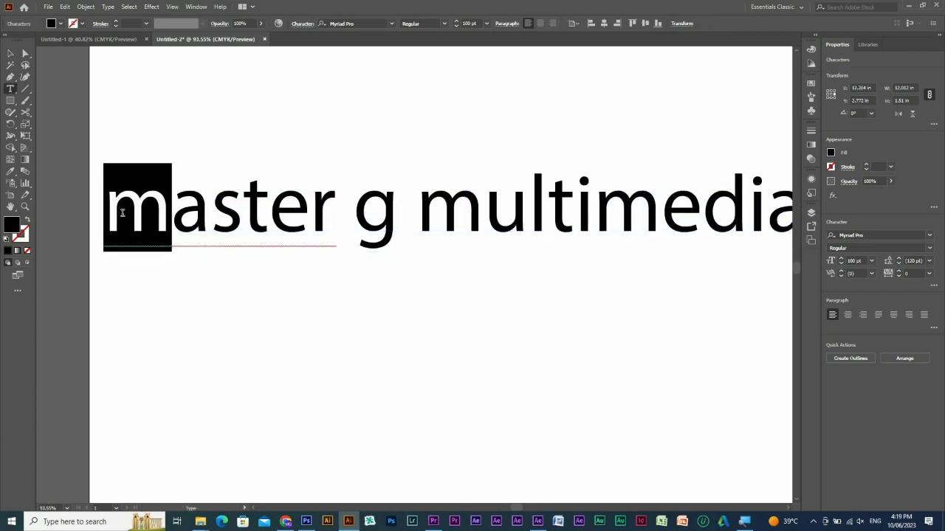
pyautogui.write('M')
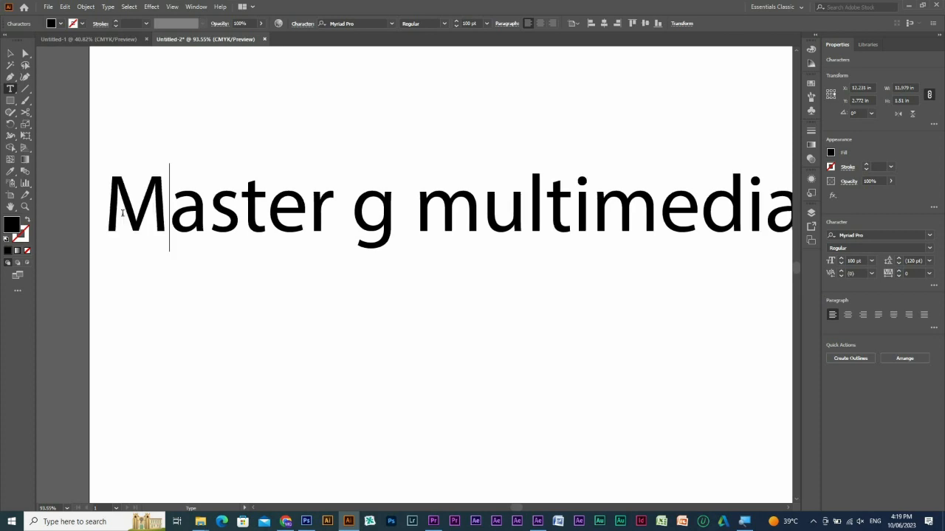
pyautogui.doubleClick(389, 212)
pyautogui.write('G')
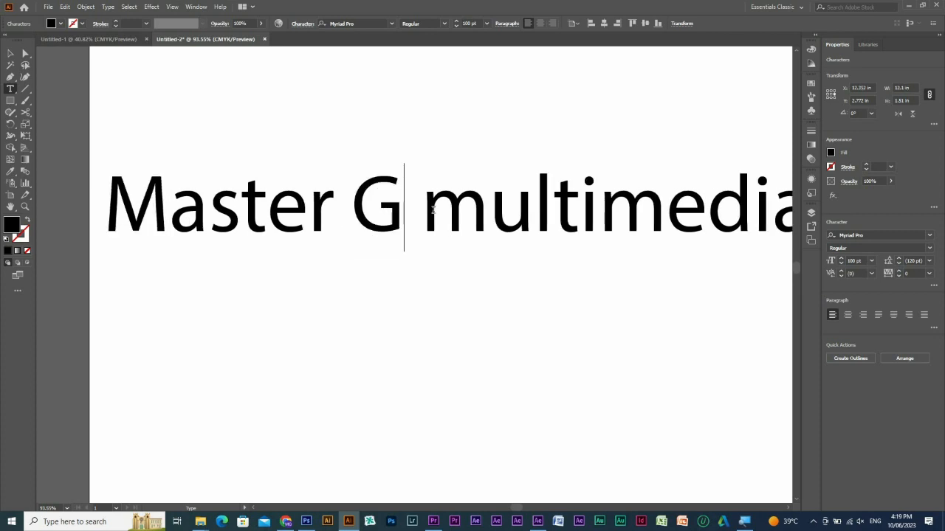
pyautogui.moveTo(427, 204); pyautogui.dragTo(479, 211)
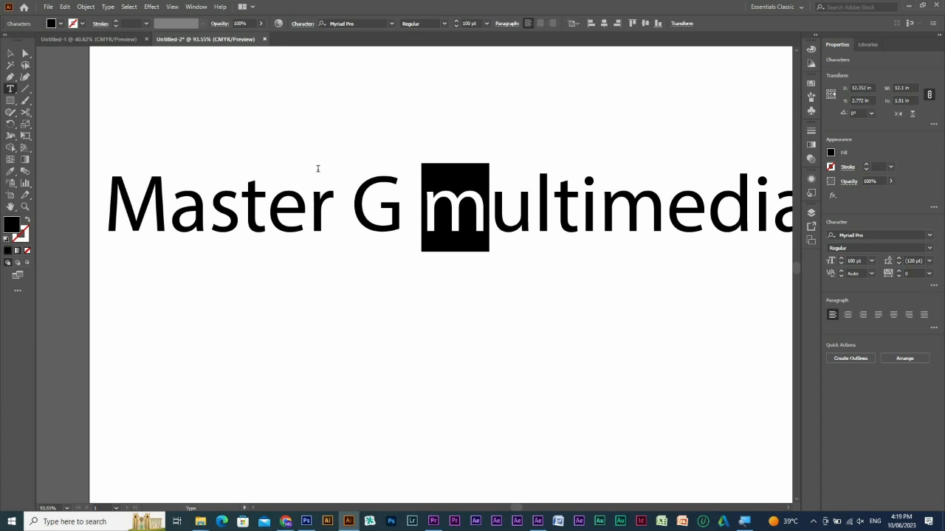
pyautogui.write('M')
pyautogui.press('Escape')
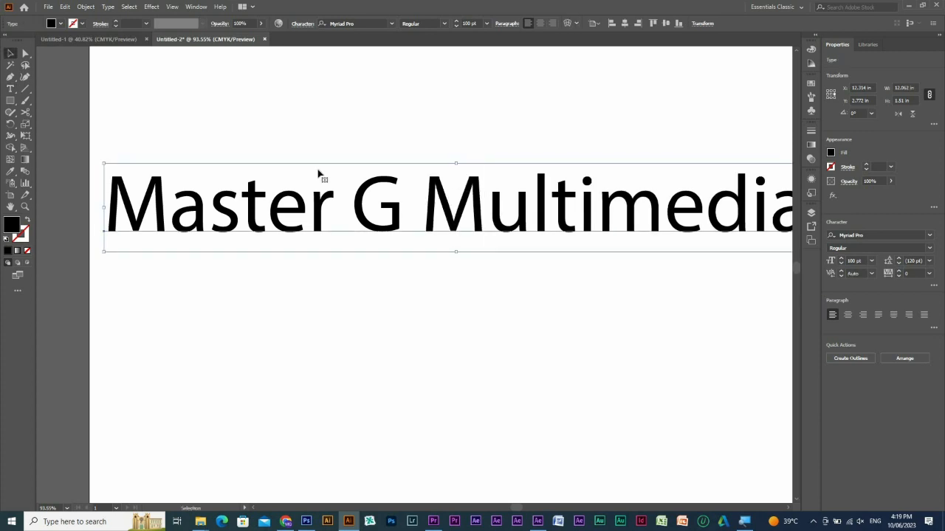
# - Move the "Master G Multimedia" text line slightly down and right, closer to the artboard's horizontal centre
pyautogui.hotkey('ctrl', 'alt', 'space')
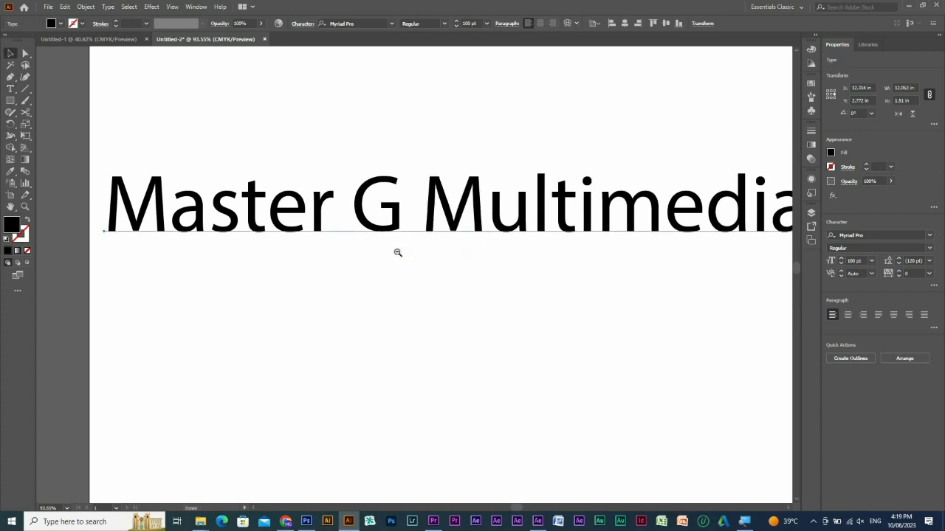
pyautogui.click(398, 253)
pyautogui.moveTo(444, 285); pyautogui.dragTo(375, 240)
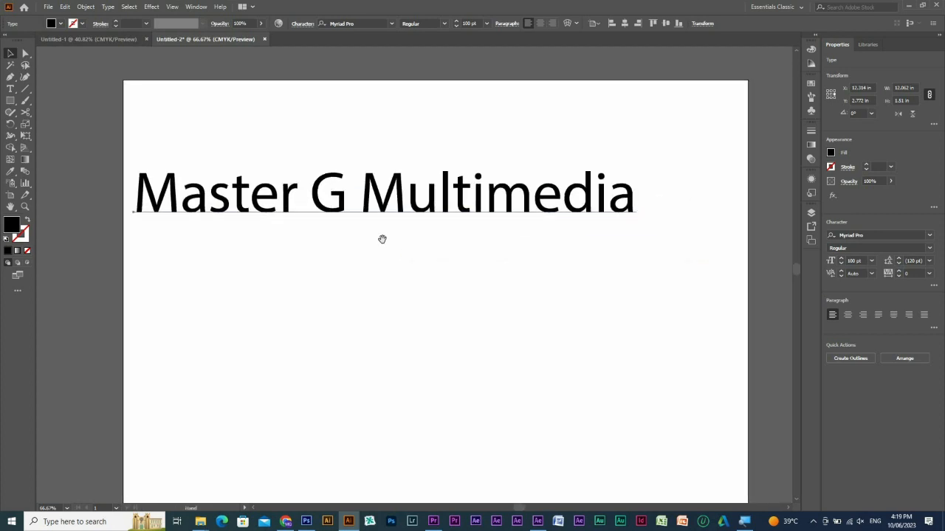
pyautogui.moveTo(464, 270); pyautogui.dragTo(491, 319)
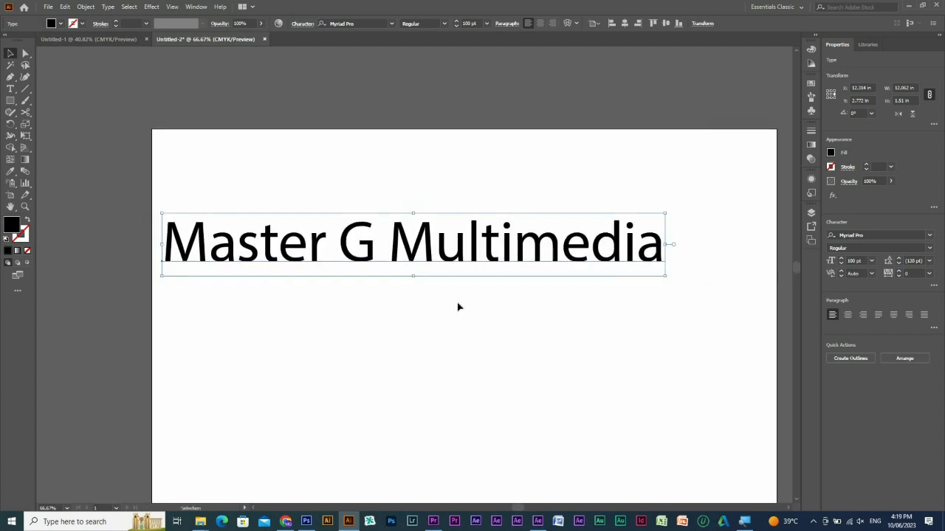
pyautogui.moveTo(404, 250); pyautogui.dragTo(432, 272)
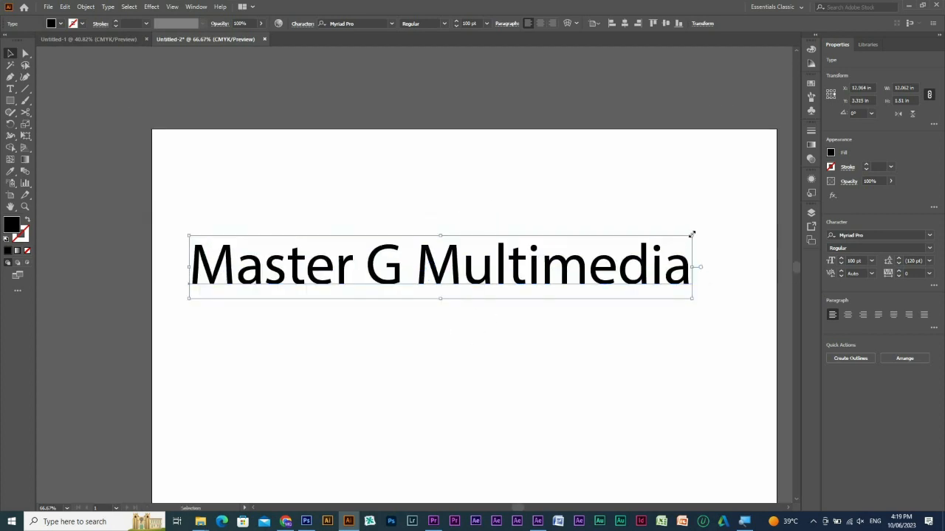
# - Scale the text line down proportionally to about 51 pt and nudge it slightly up and left
pyautogui.moveTo(685, 236); pyautogui.dragTo(625, 248)
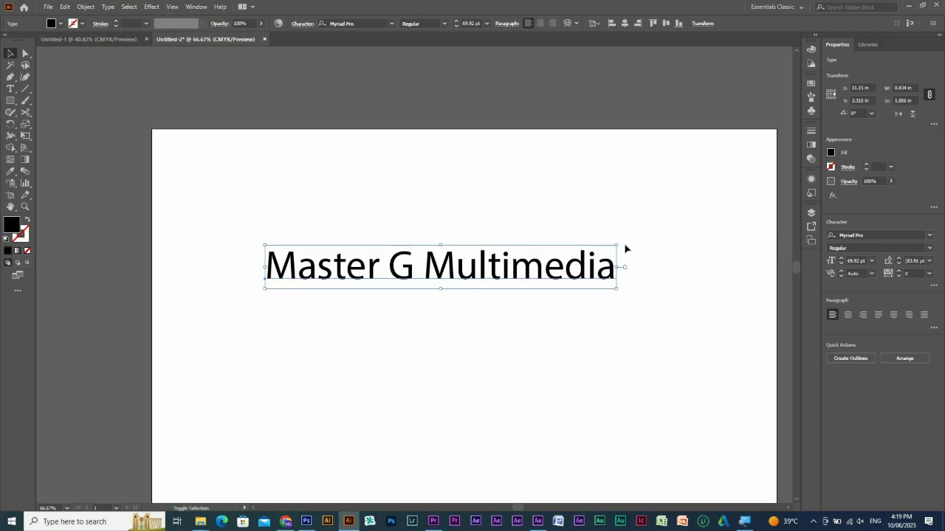
pyautogui.moveTo(615, 247); pyautogui.dragTo(631, 238)
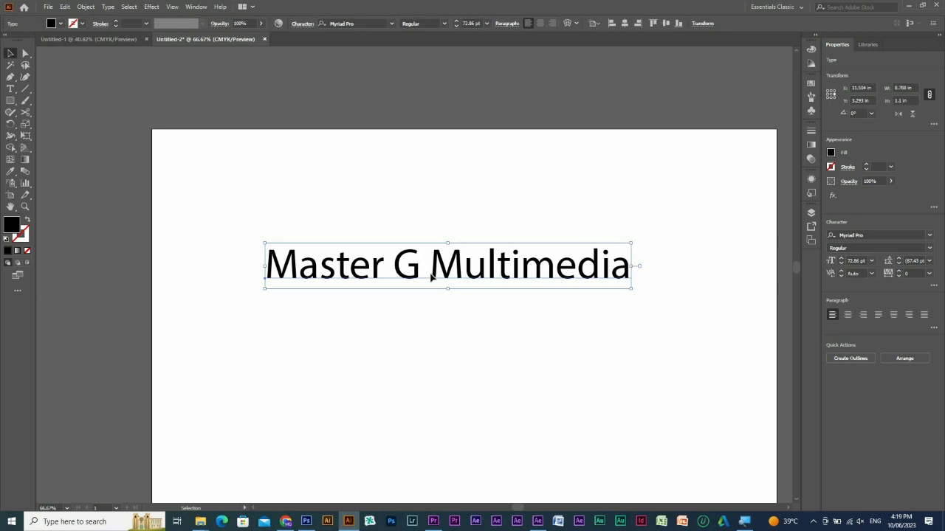
pyautogui.moveTo(453, 274)
pyautogui.mouseDown()
pyautogui.moveTo(464, 267)
pyautogui.moveTo(442, 271)
pyautogui.mouseUp()
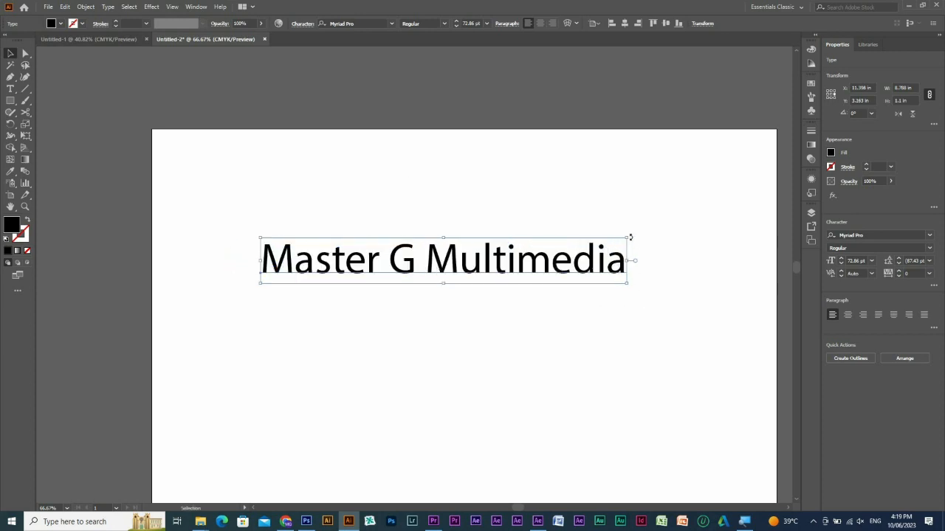
pyautogui.moveTo(627, 238); pyautogui.dragTo(529, 256)
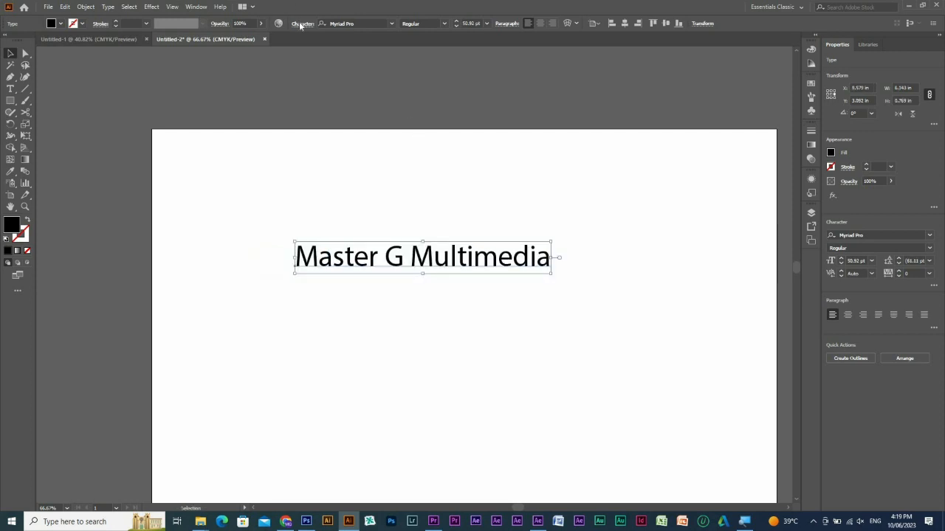
# - Examine the installed font families and how they render the "Master G Multimedia" text line
pyautogui.hotkey('ctrl', 't')
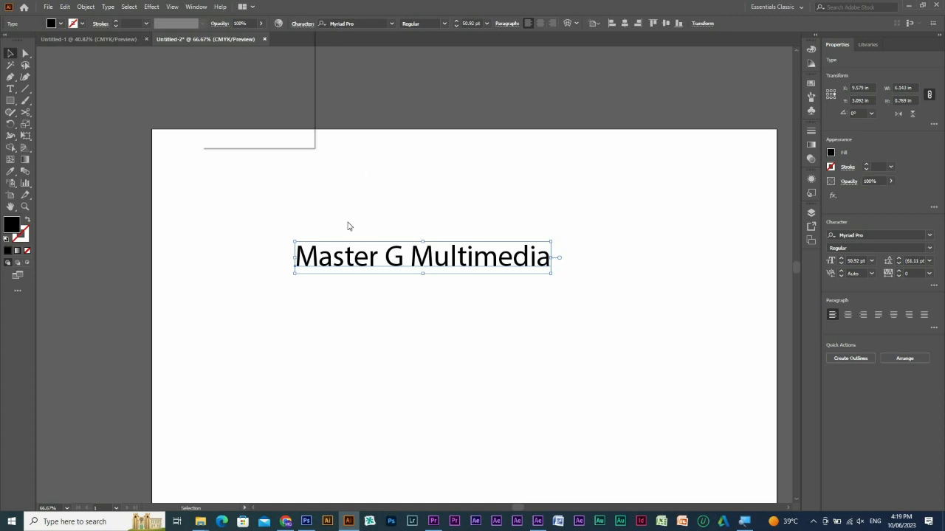
pyautogui.hotkey('ctrl', 't')
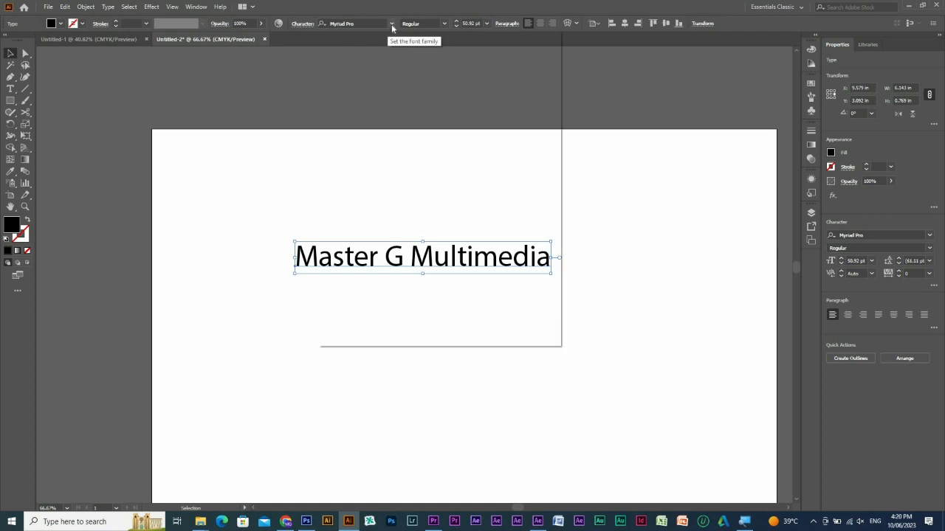
pyautogui.click(360, 24)
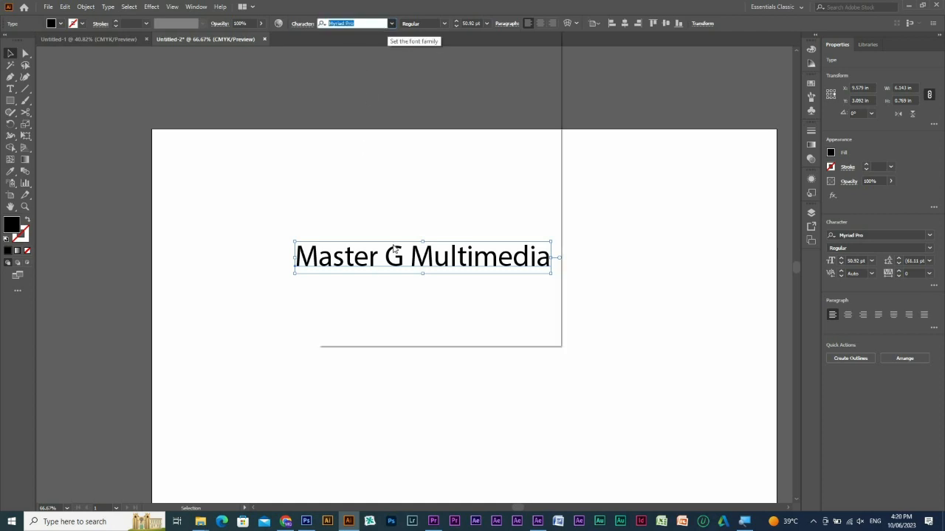
pyautogui.click(391, 22)
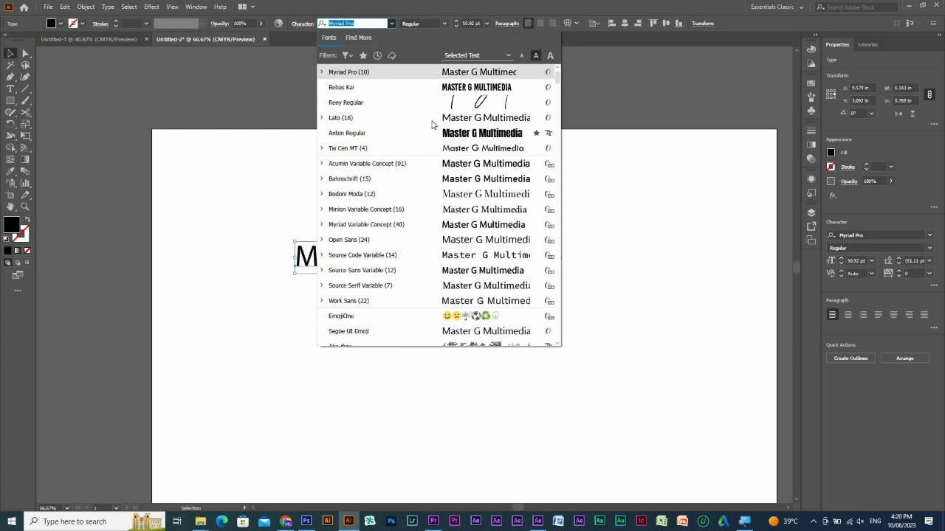
pyautogui.click(559, 94)
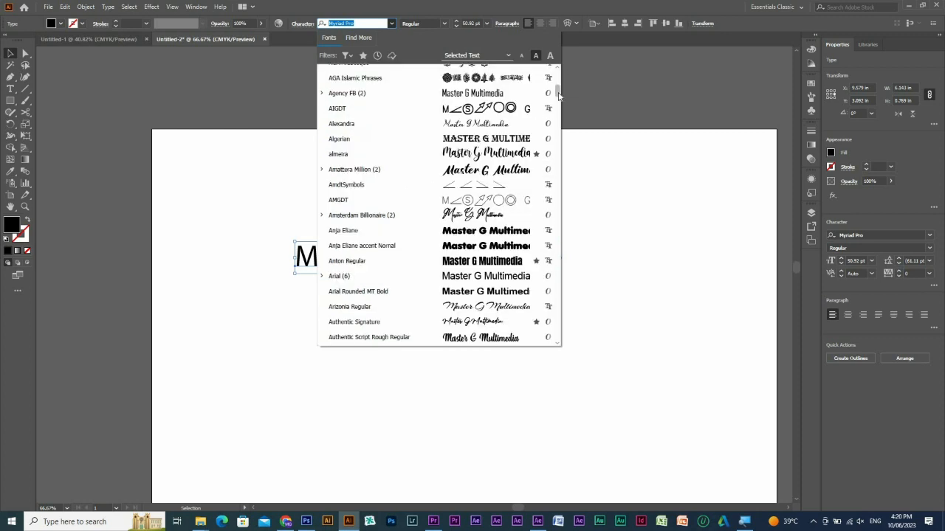
pyautogui.scroll(-2, 559, 95)
pyautogui.scroll(-5, 558, 114)
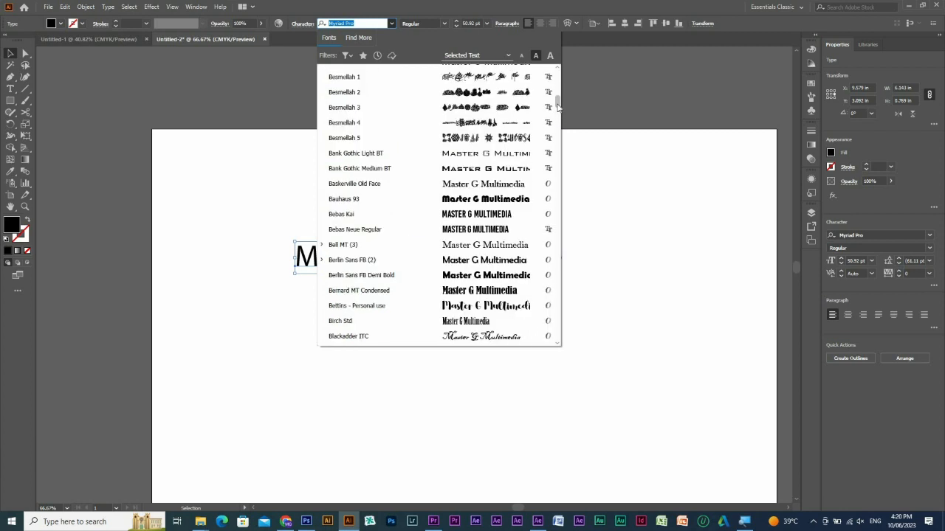
pyautogui.click(558, 244)
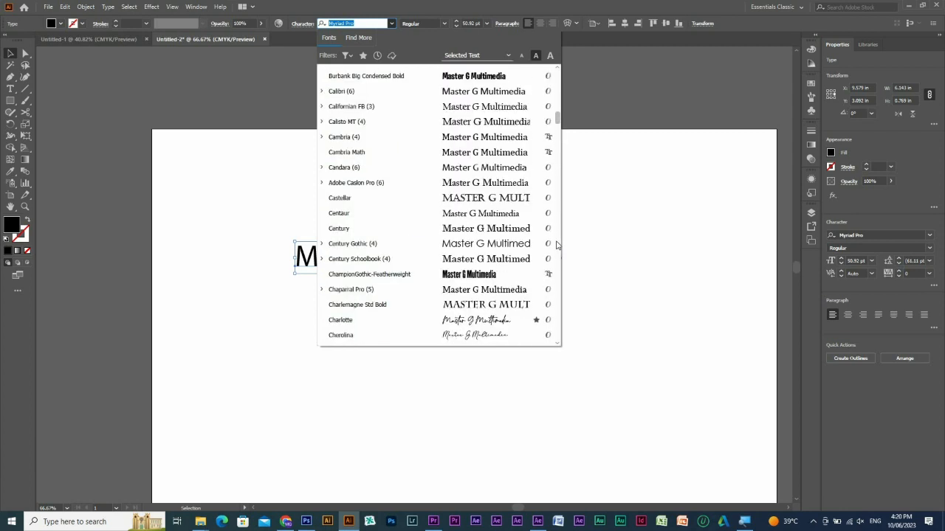
pyautogui.click(558, 244)
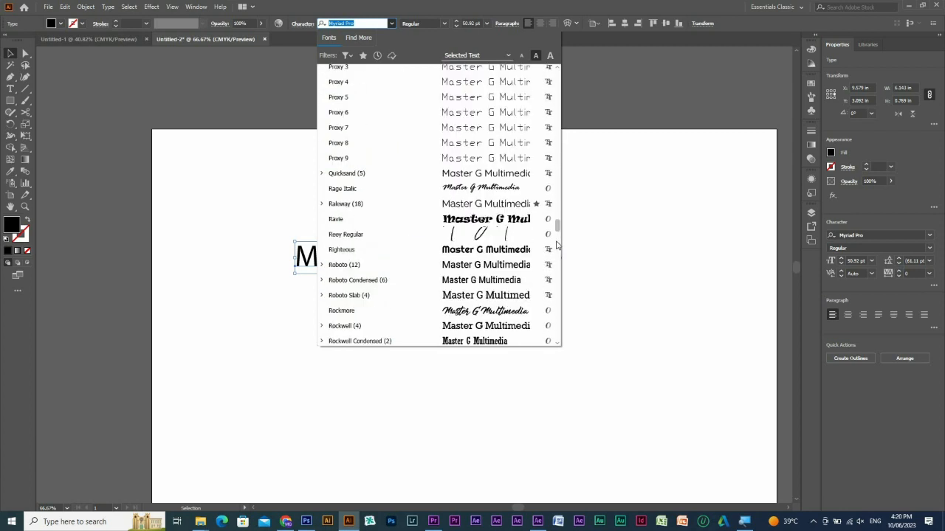
pyautogui.click(558, 245)
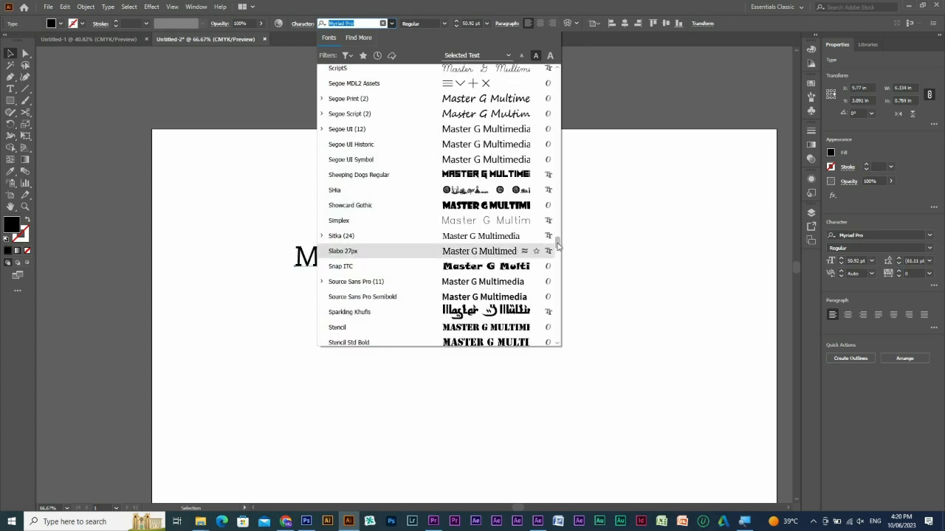
pyautogui.scroll(1, 558, 152)
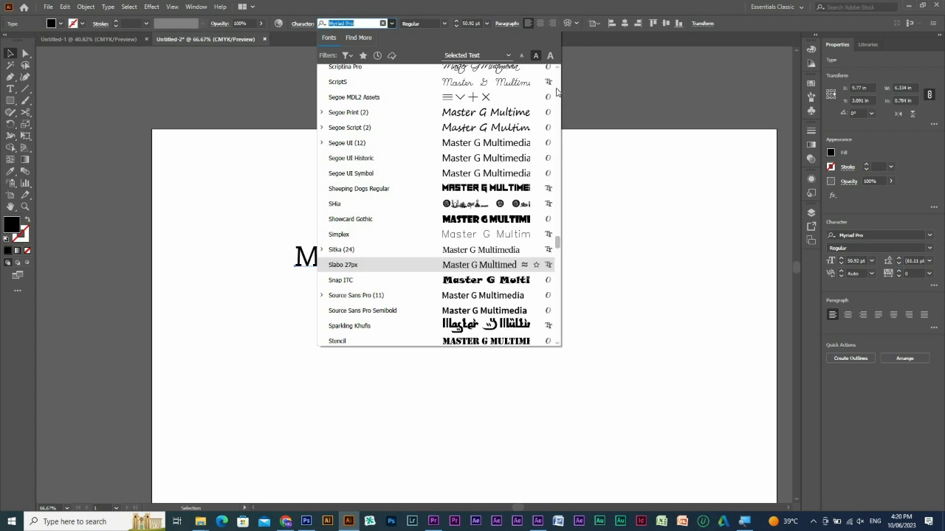
pyautogui.click(558, 92)
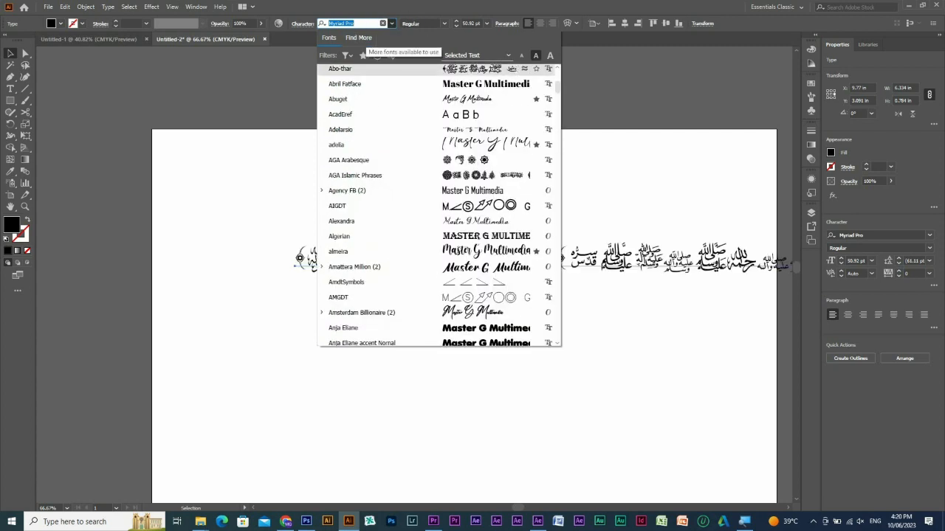
# - Search the fonts for "mont" and apply Montserrat Light Italic to the text line
pyautogui.write('min')
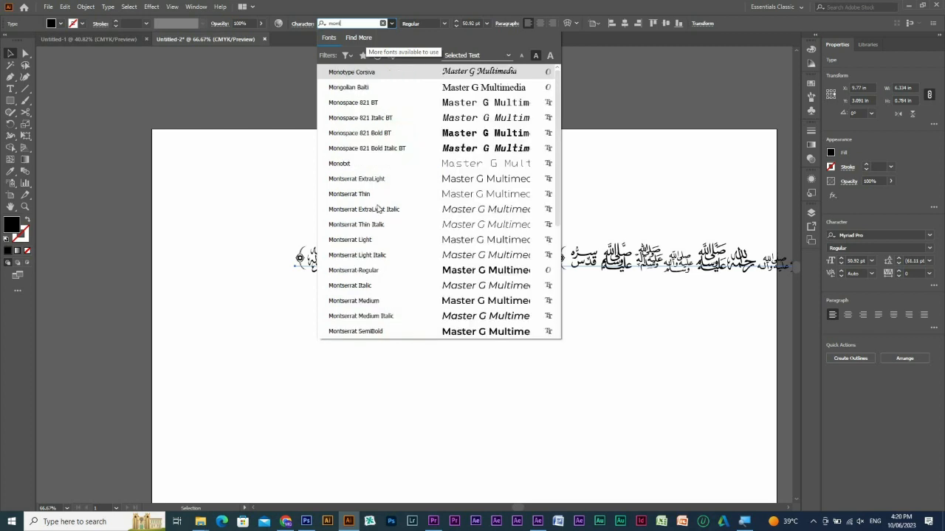
pyautogui.write('t')
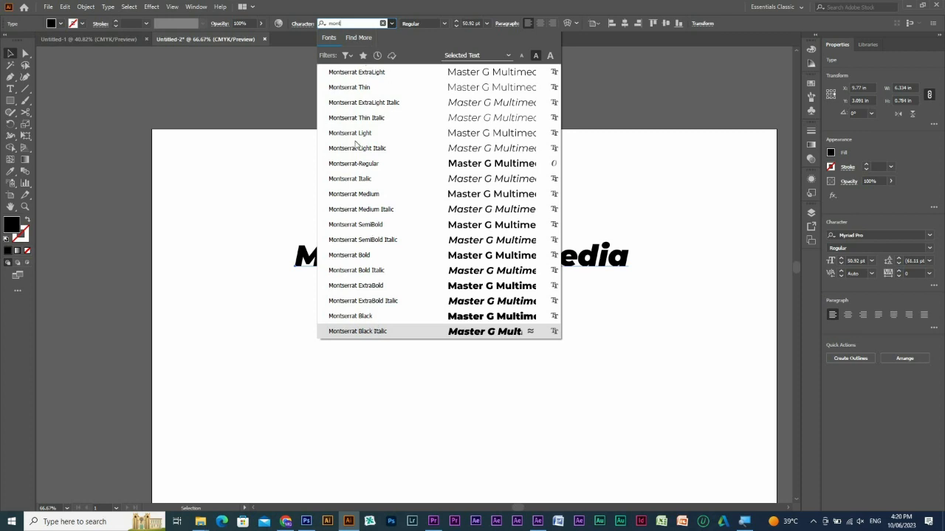
pyautogui.click(347, 89)
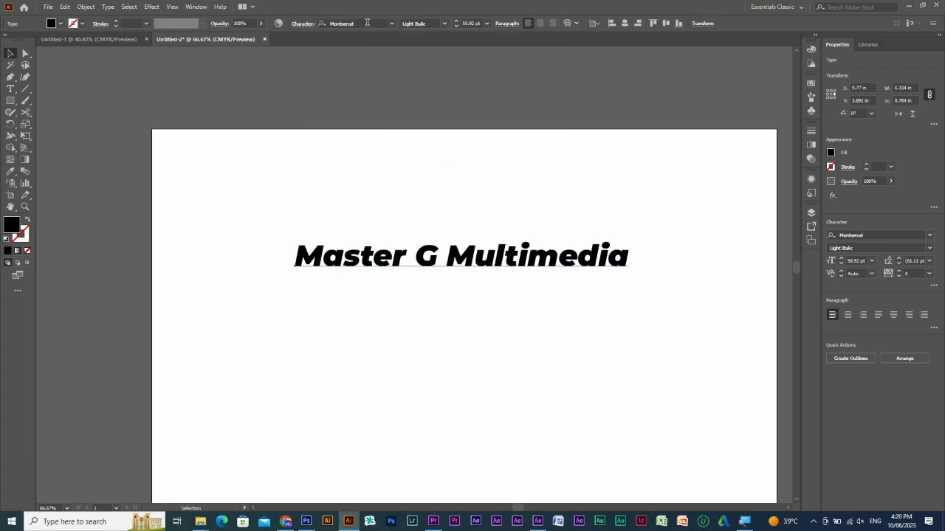
# - Examine the available Montserrat styles and the preset font sizes for the text line
pyautogui.click(444, 26)
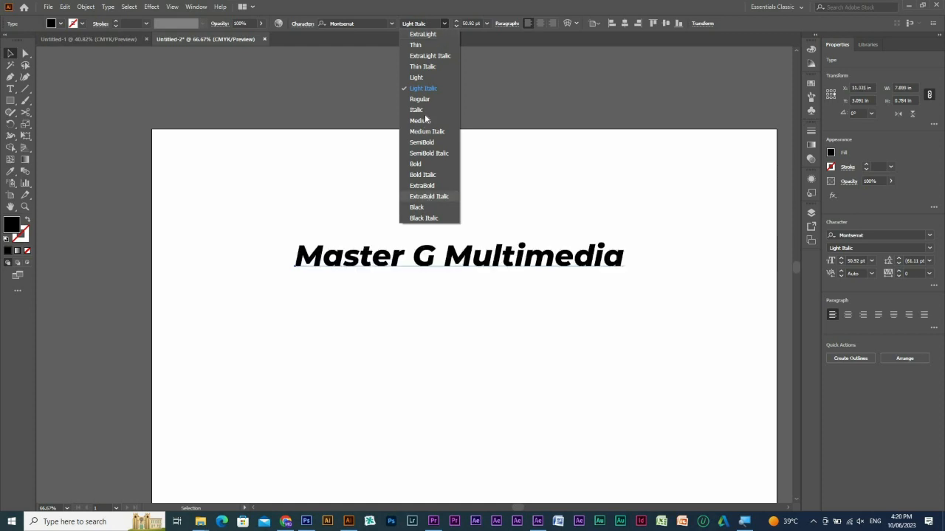
pyautogui.click(488, 25)
pyautogui.click(488, 25)
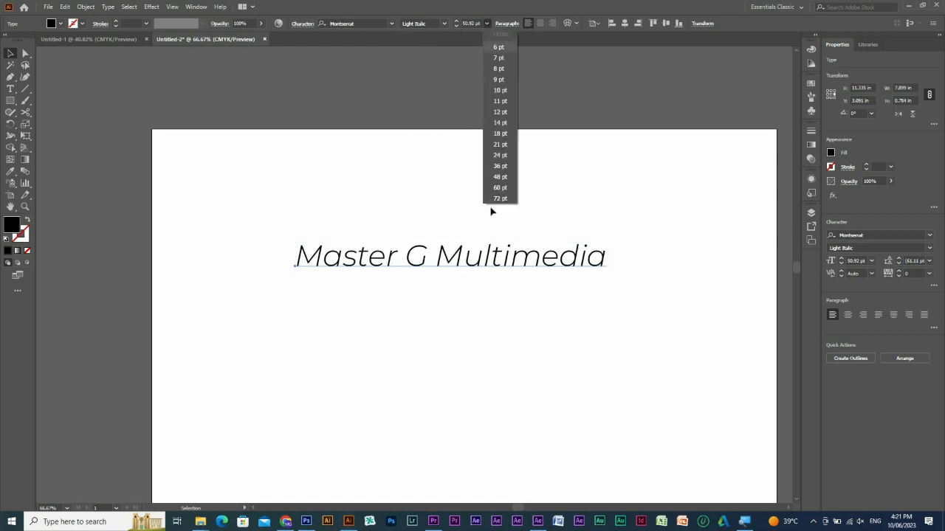
# - Preview recently used fonts on the text line and apply Reey Regular
pyautogui.click(392, 26)
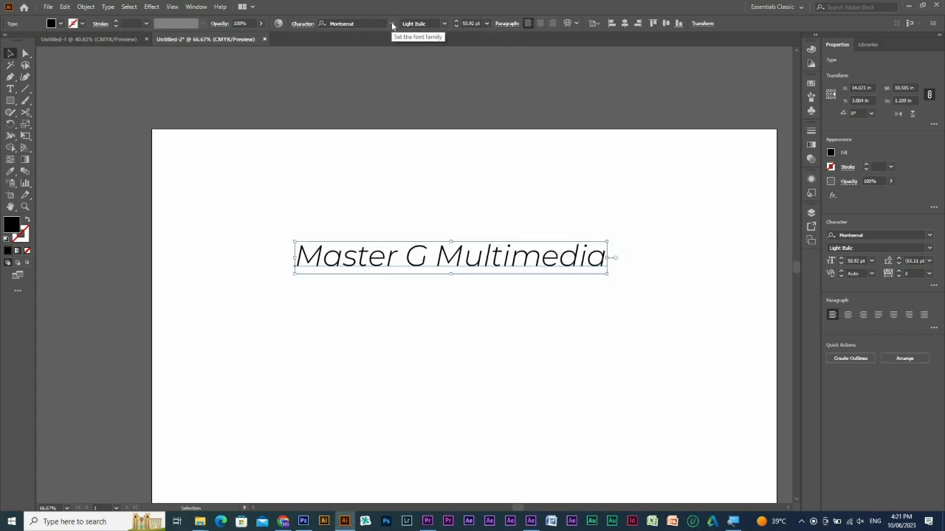
pyautogui.click(392, 24)
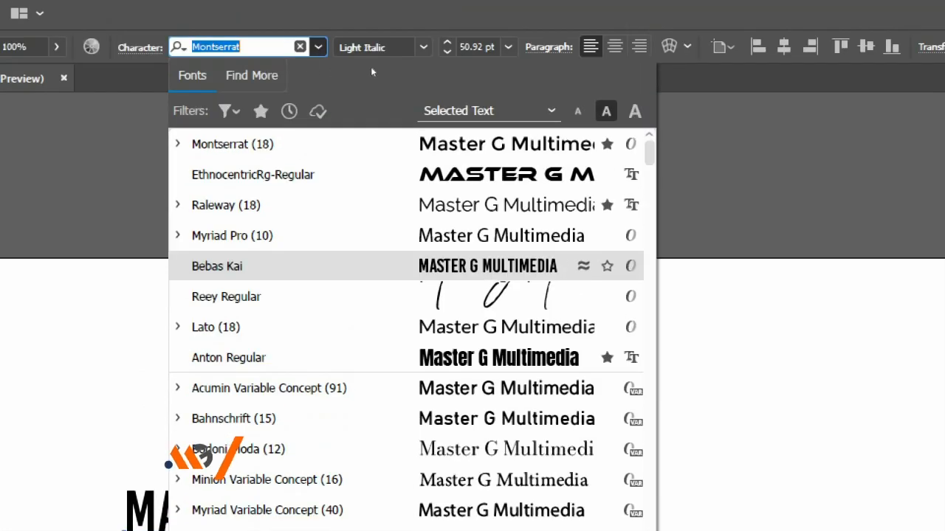
pyautogui.press('Down')
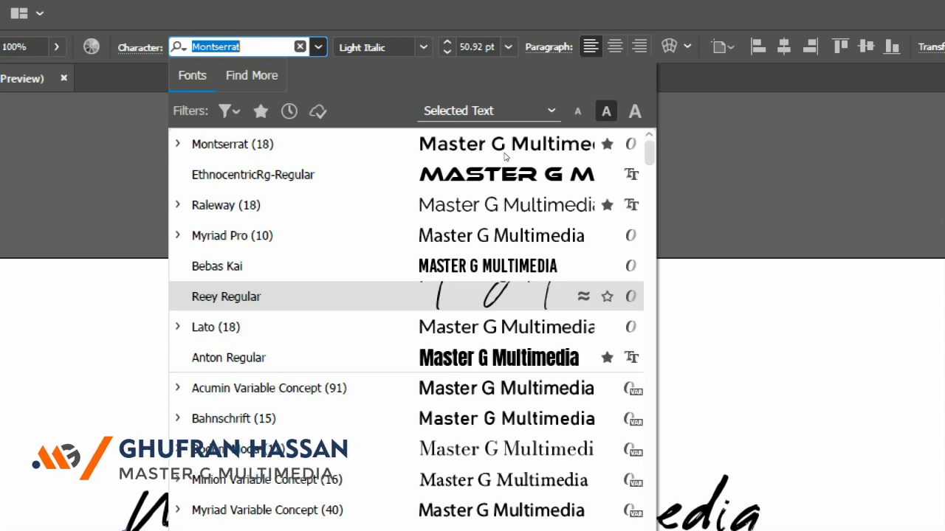
pyautogui.press('Up')
pyautogui.press('Up')
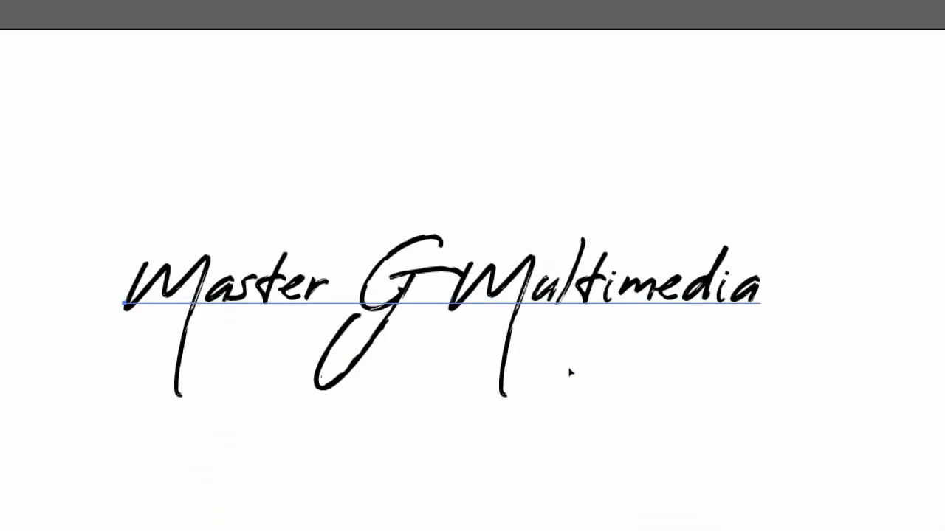
# - Reposition the "Master G Multimedia" text line on the artboard at about X 10.41 in, Y 4.08 in
pyautogui.click(369, 264)
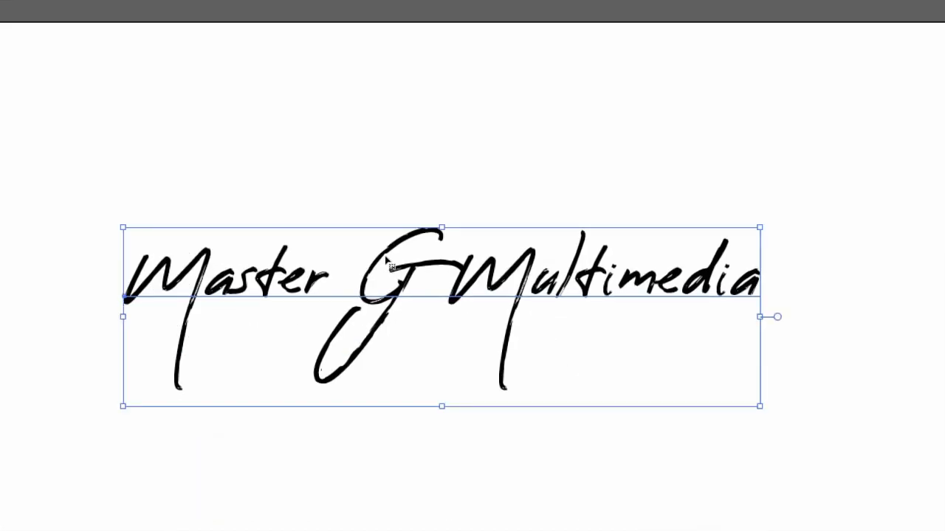
pyautogui.moveTo(386, 260); pyautogui.dragTo(370, 202)
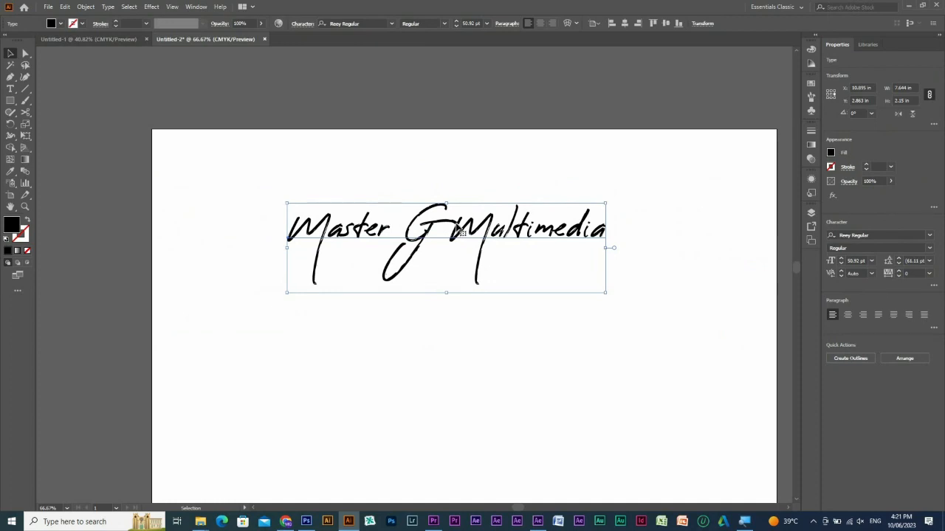
pyautogui.moveTo(310, 244); pyautogui.dragTo(308, 355)
pyautogui.moveTo(386, 295); pyautogui.dragTo(372, 319)
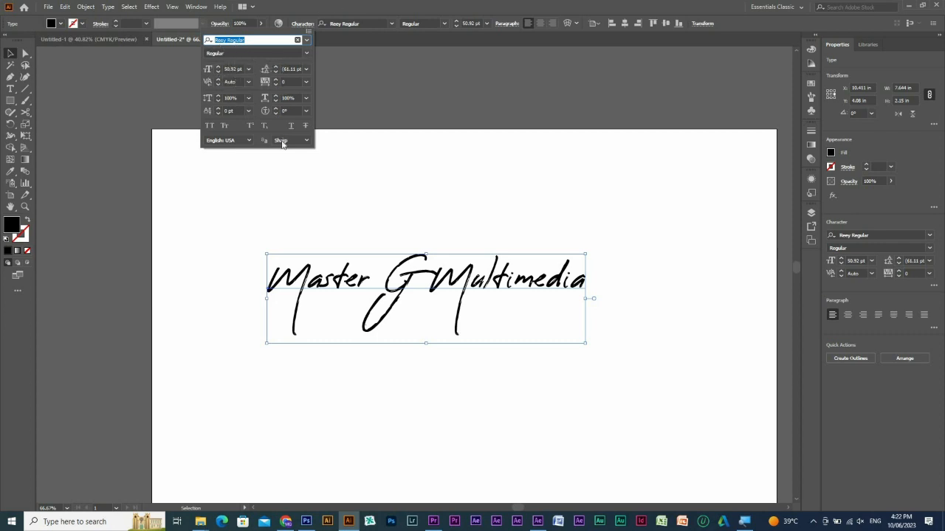
# - Close the detailed character settings and check the additional Adobe Fonts listing before returning to the installed fonts
pyautogui.click(421, 11)
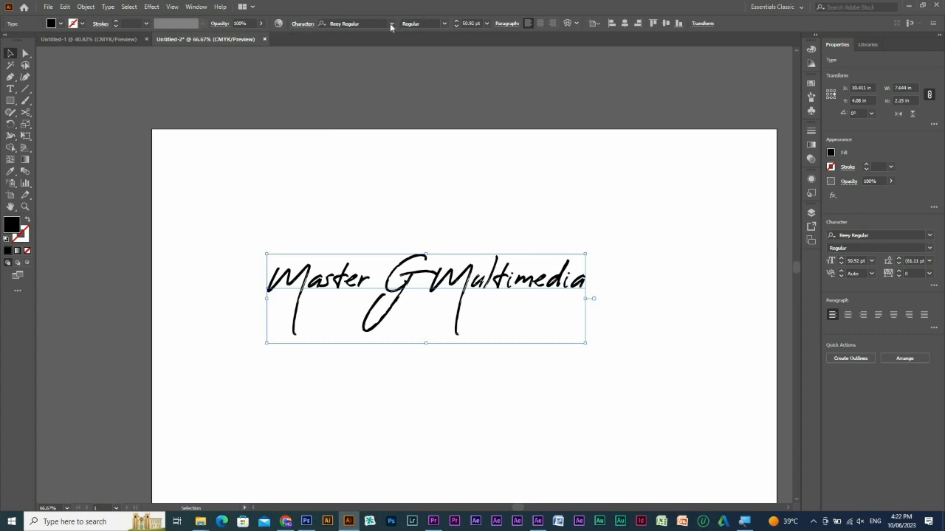
pyautogui.click(391, 24)
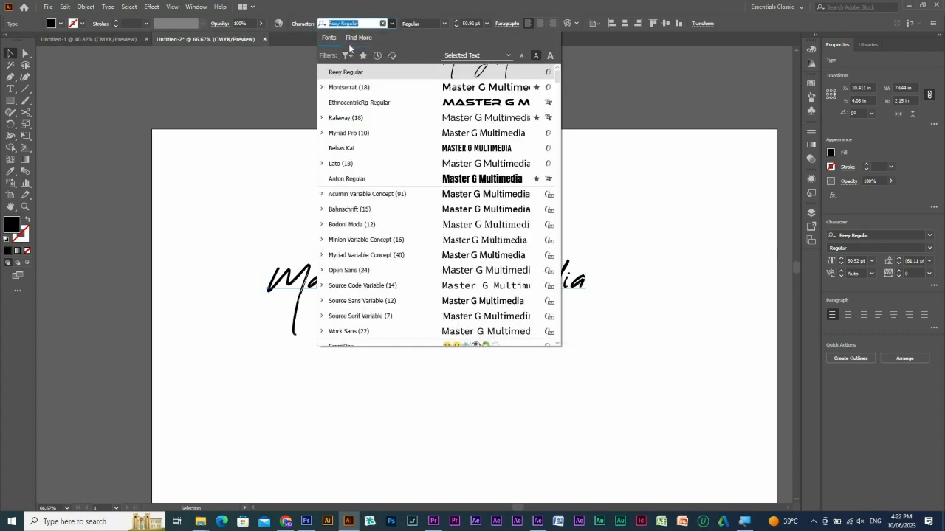
pyautogui.click(359, 38)
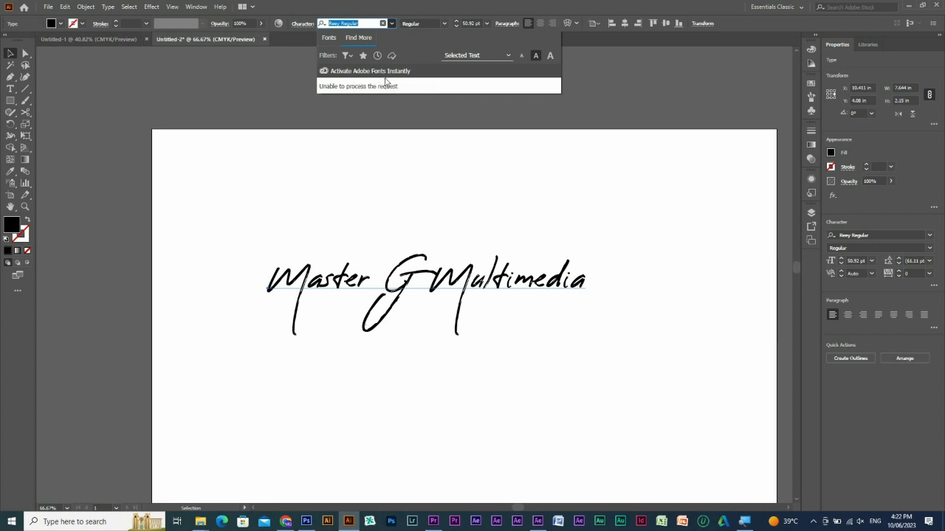
pyautogui.click(329, 38)
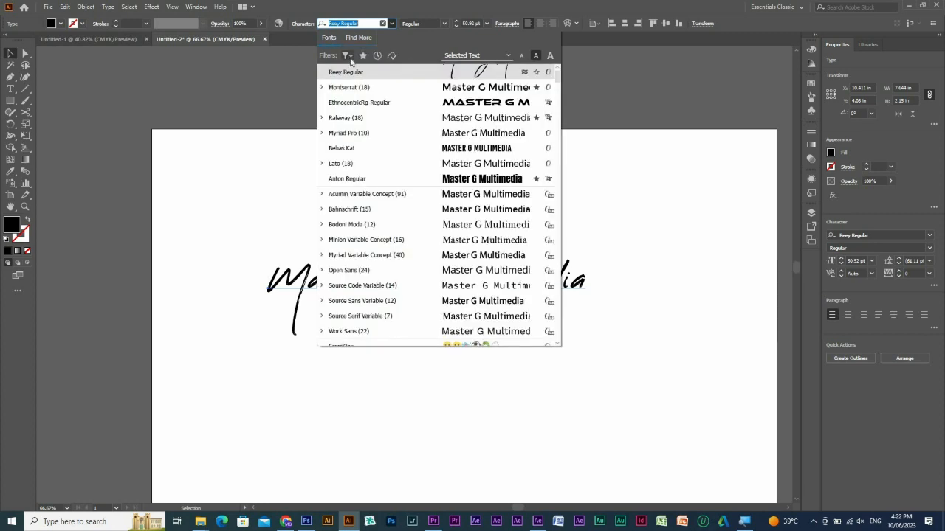
# - Compare the fonts by classification, filtering by Script, Slab Serif, Serif, Sans Serif and Decorative, and finish on Handwritten
pyautogui.click(347, 56)
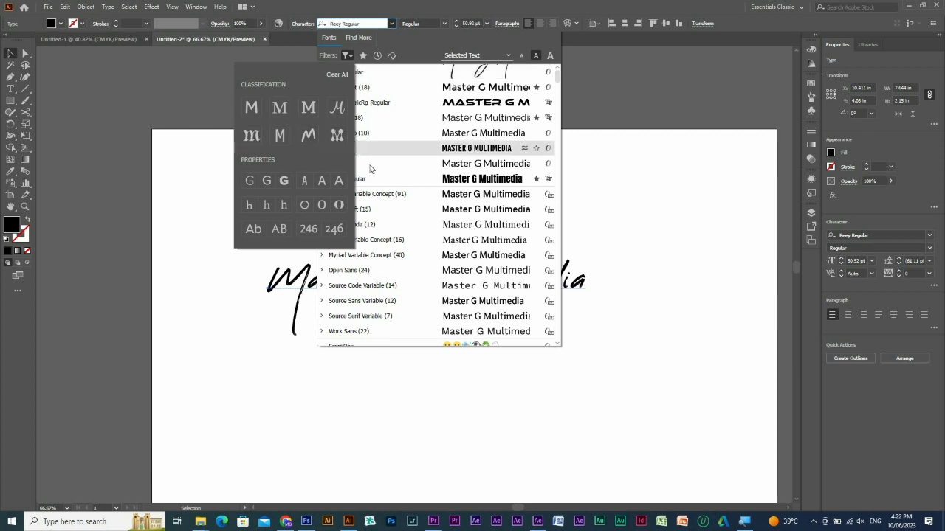
pyautogui.click(337, 108)
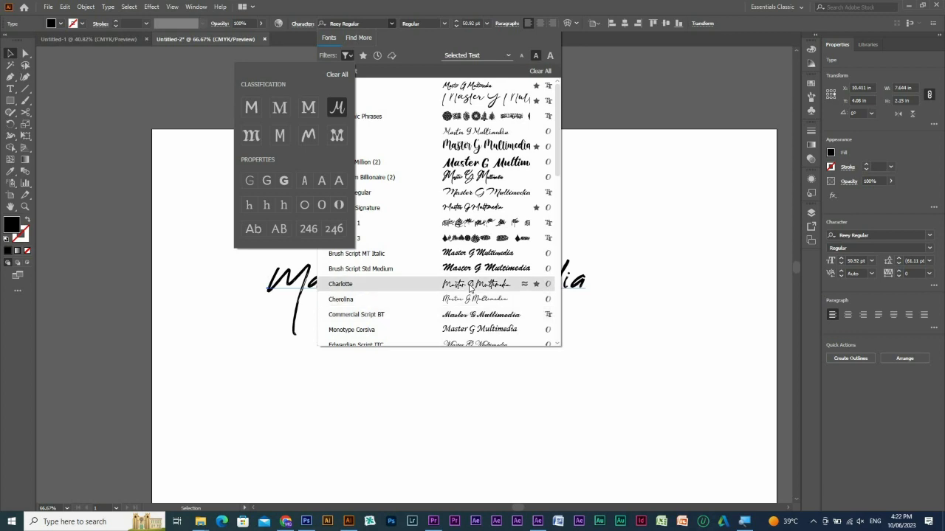
pyautogui.click(304, 108)
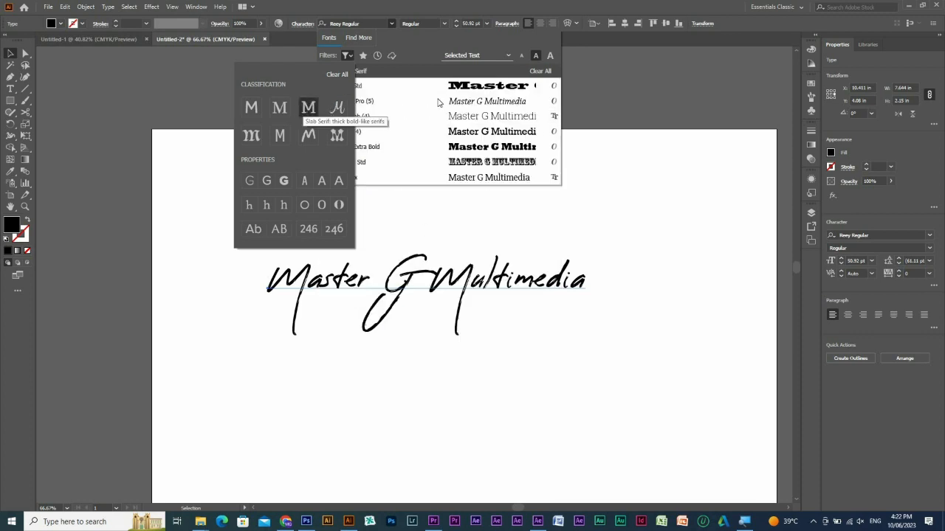
pyautogui.click(280, 110)
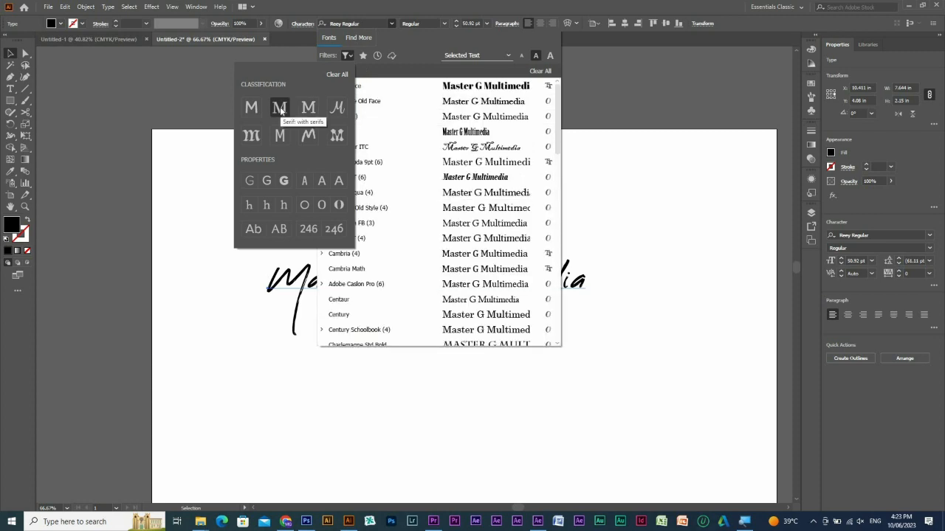
pyautogui.click(249, 110)
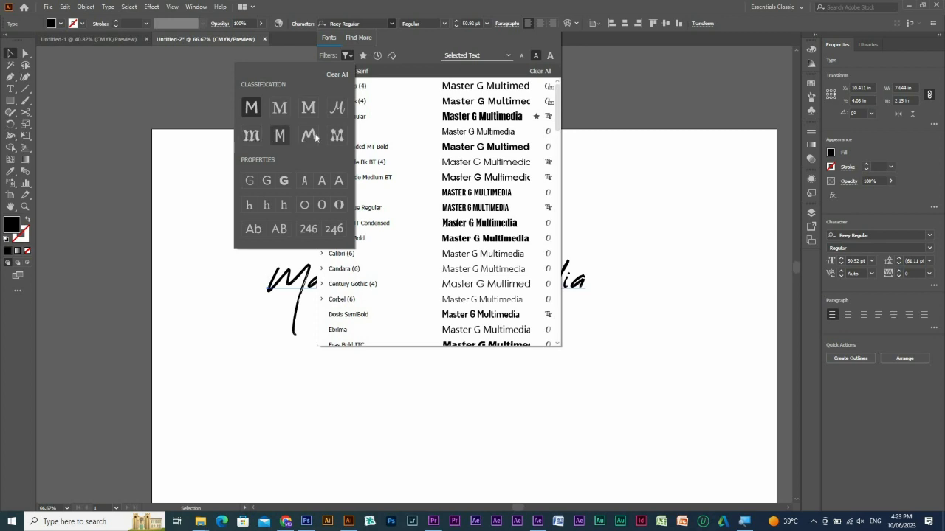
pyautogui.click(339, 134)
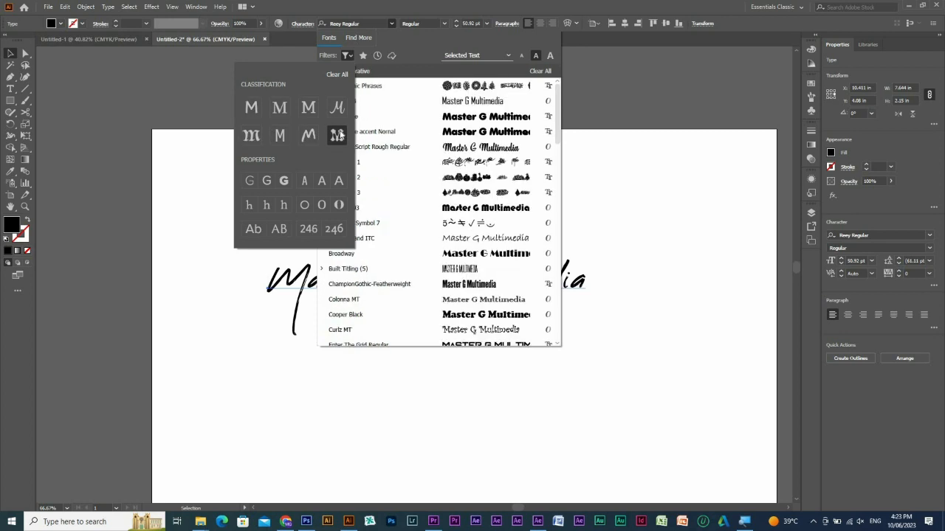
pyautogui.click(312, 137)
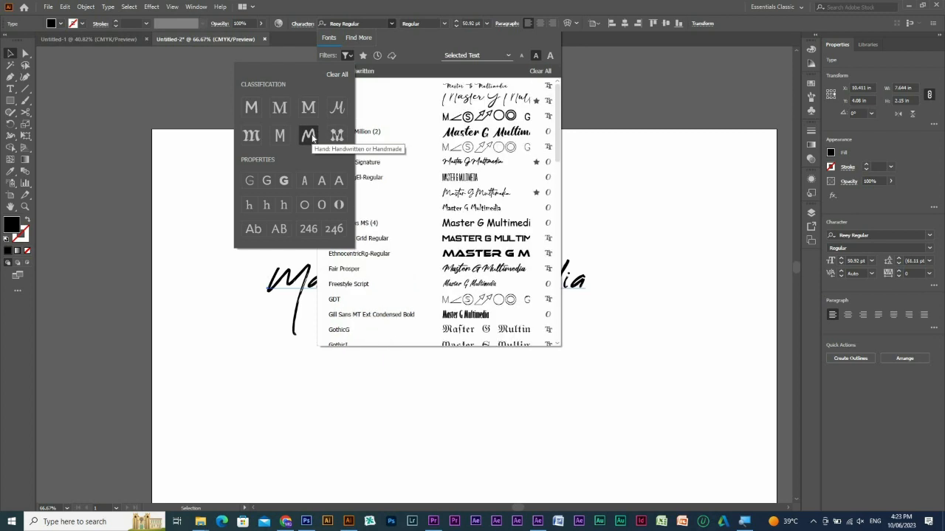
pyautogui.click(341, 107)
pyautogui.click(308, 139)
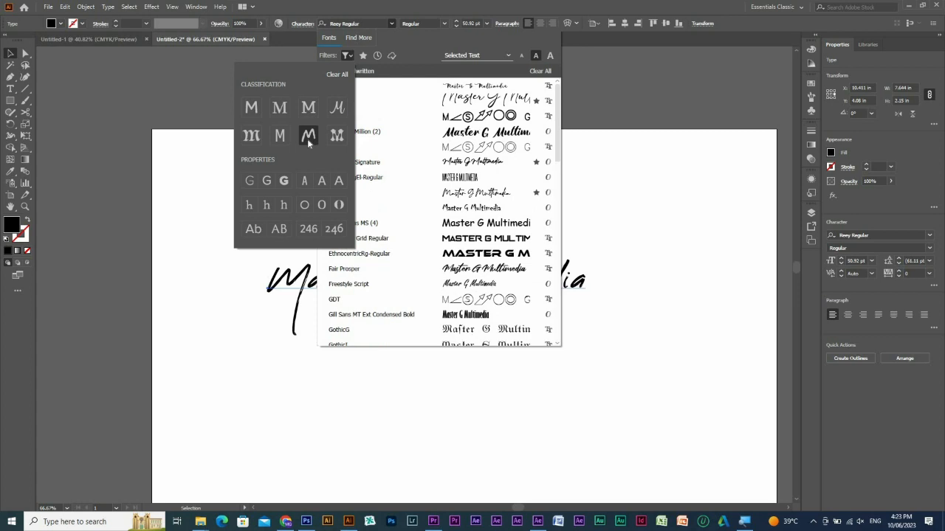
# - Compare the fonts in the Script, Handwritten, Monospaced and Blackletter classifications
pyautogui.click(341, 109)
pyautogui.click(304, 140)
pyautogui.click(279, 140)
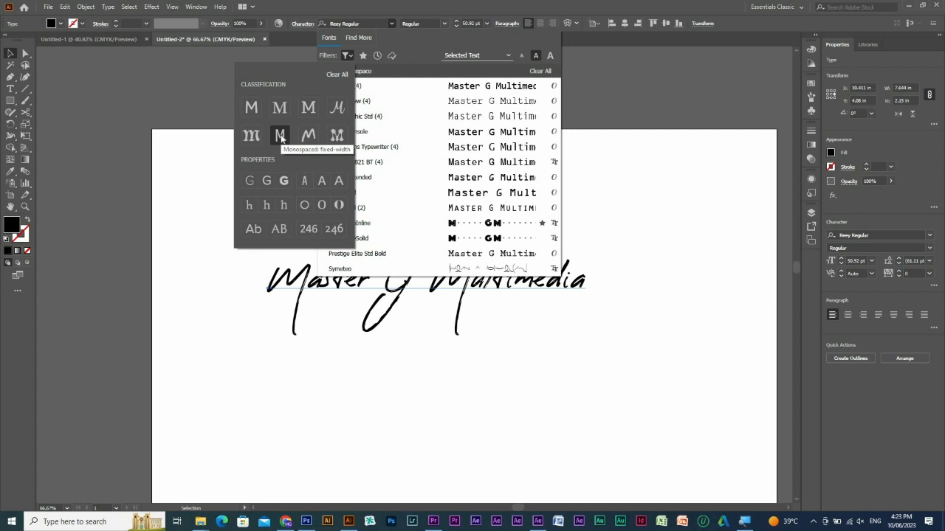
pyautogui.click(252, 136)
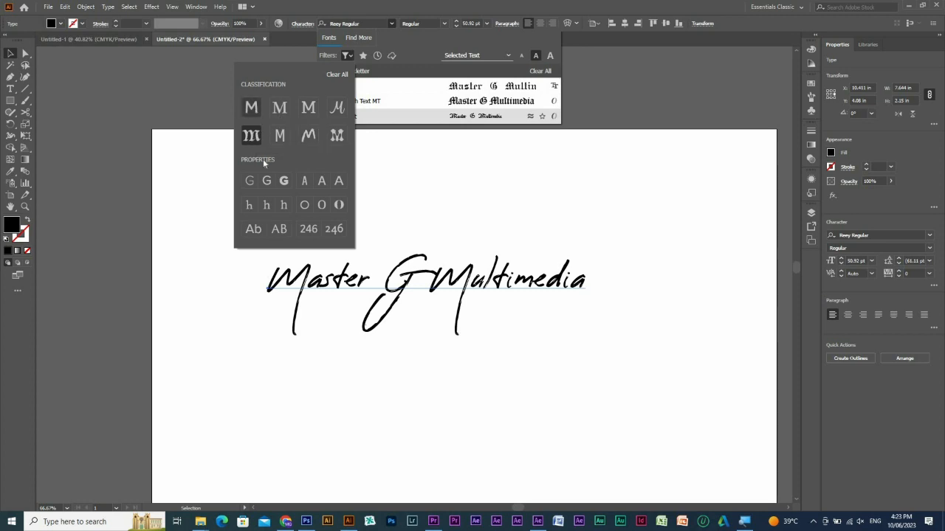
# - Filter the fonts by Sans Serif and browse the filtered list from start to end
pyautogui.click(251, 107)
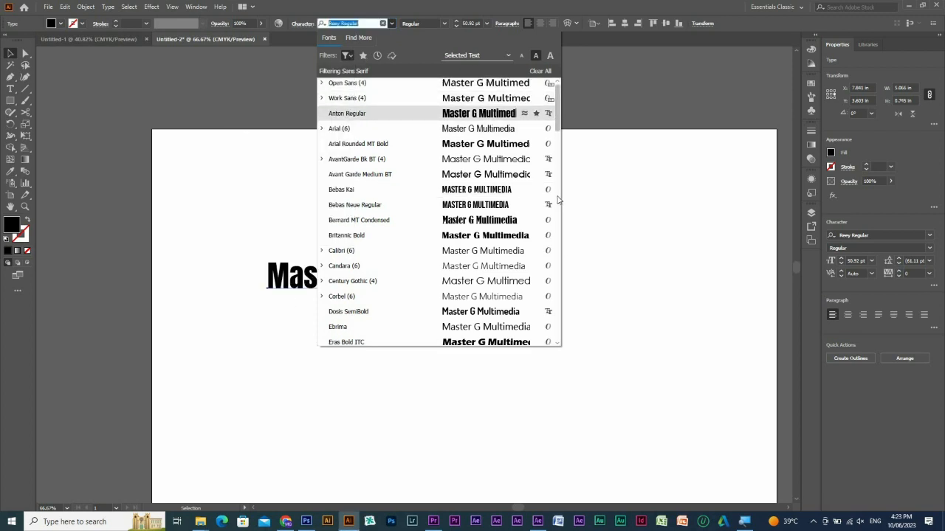
pyautogui.scroll(-3, 558, 245)
pyautogui.scroll(-10, 558, 315)
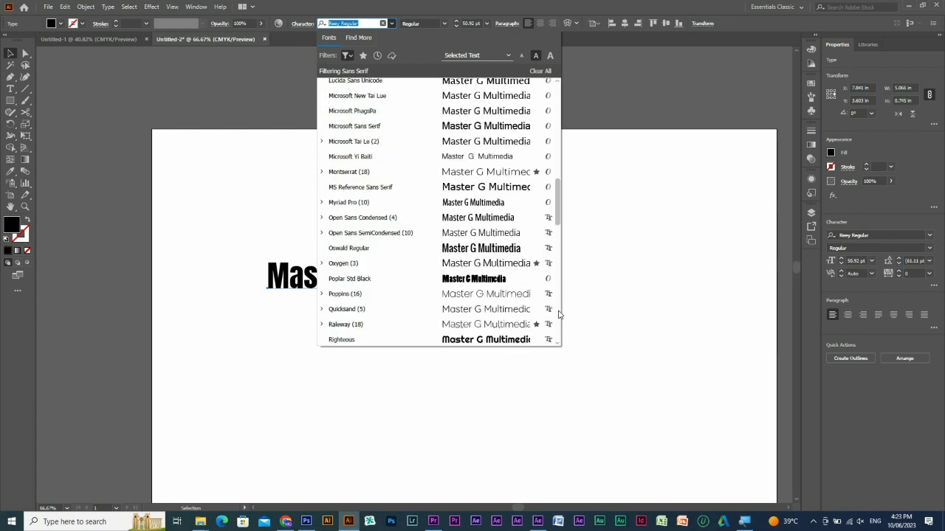
pyautogui.scroll(-10, 559, 315)
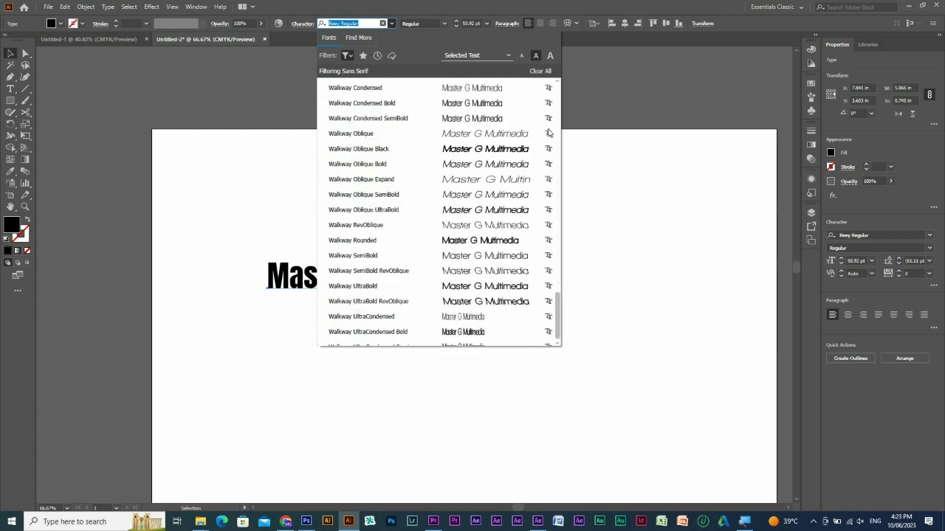
pyautogui.scroll(20, 551, 111)
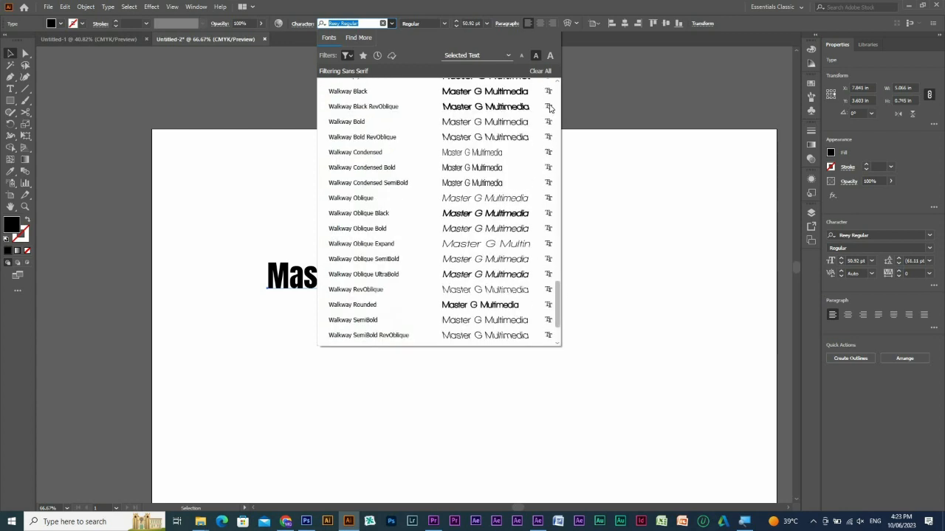
# - Check the active classification filter and search the Sans Serif fonts for "rea"
pyautogui.click(349, 56)
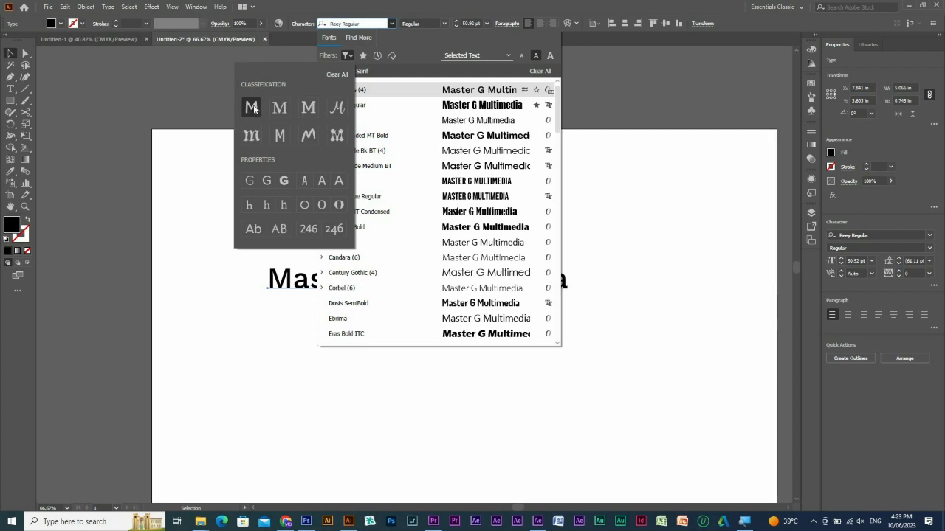
pyautogui.click(355, 22)
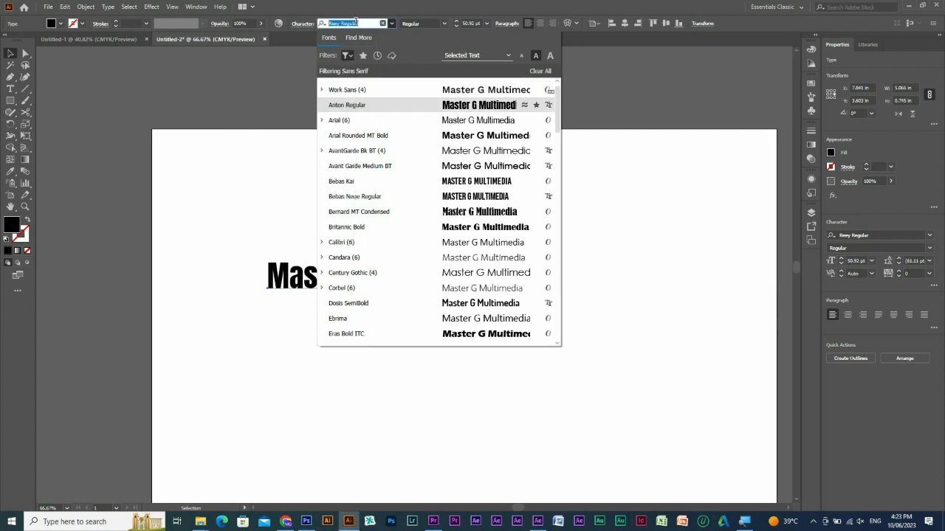
pyautogui.press('BackSpace')
pyautogui.write('rea')
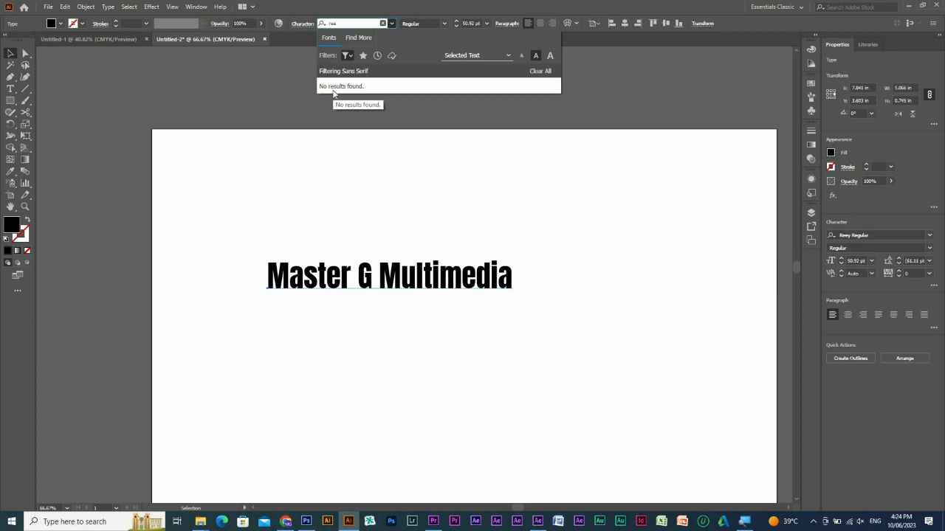
# - Clear all font filters, close the font list and deselect the "Master G Multimedia" text line
pyautogui.click(348, 55)
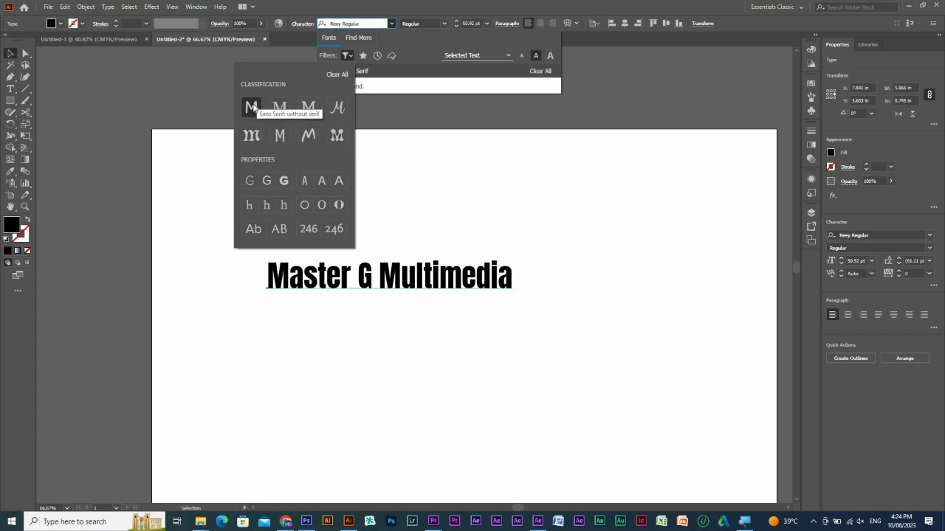
pyautogui.click(346, 75)
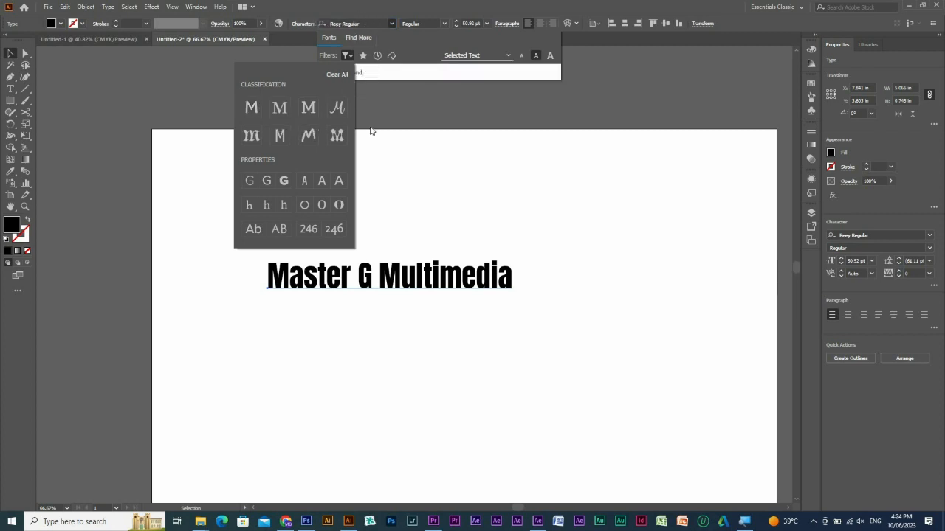
pyautogui.click(447, 290)
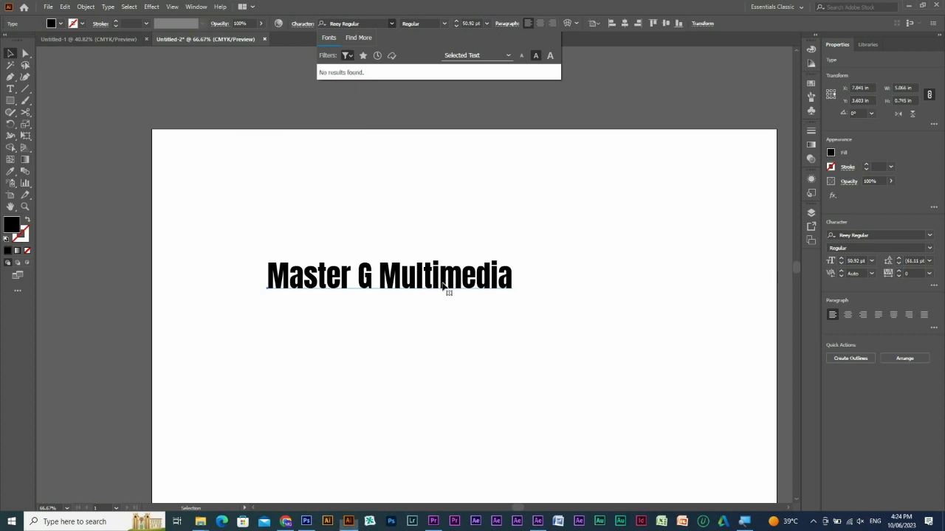
pyautogui.click(475, 177)
pyautogui.click(473, 192)
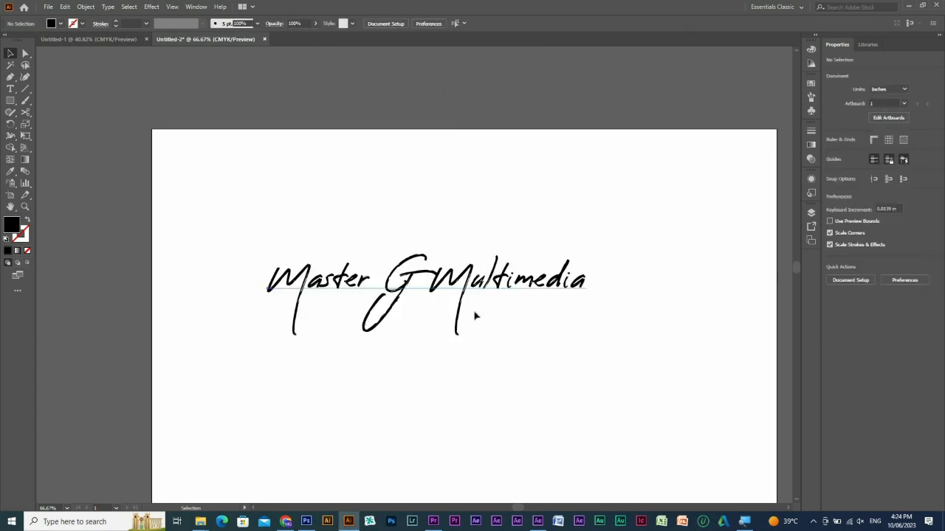
# - Select the "Master G Multimedia" text line, check the fonts with the Oldstyle Figures property, and clear the filter
pyautogui.click(443, 292)
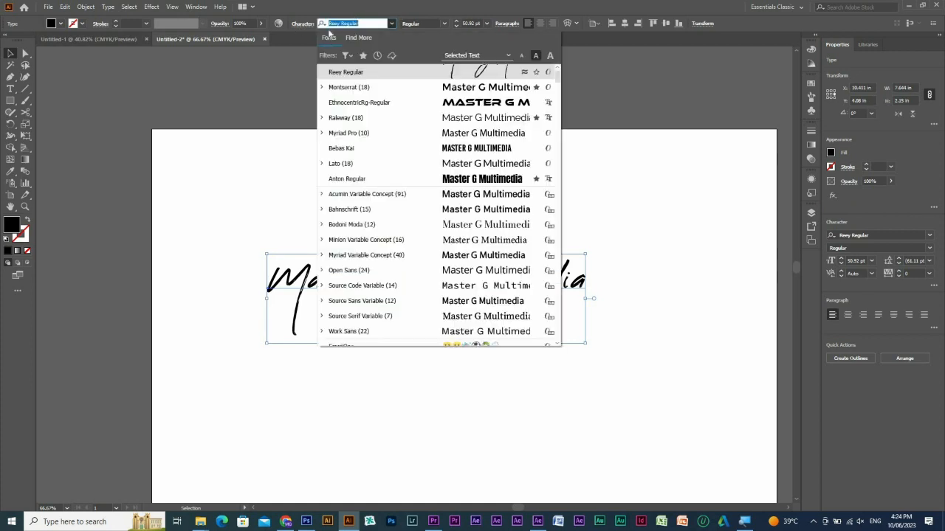
pyautogui.click(391, 24)
pyautogui.click(350, 57)
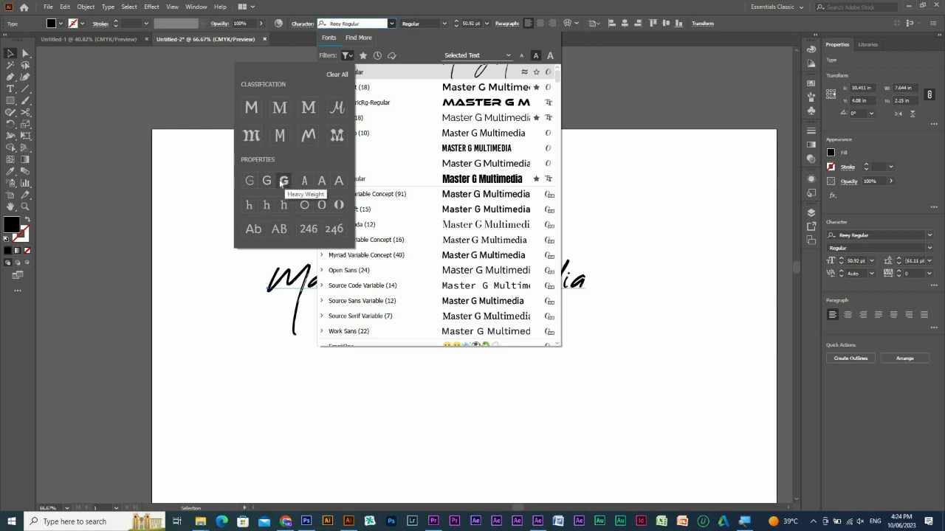
pyautogui.click(335, 229)
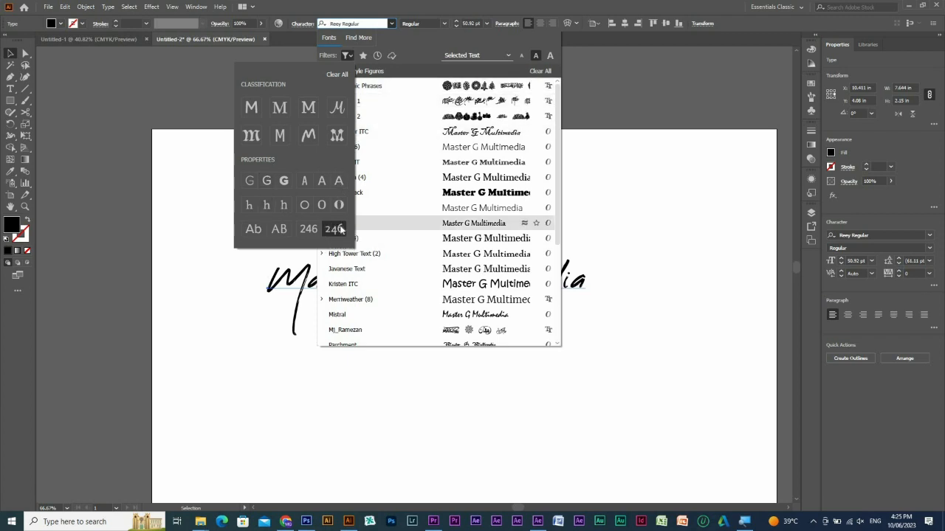
pyautogui.click(338, 74)
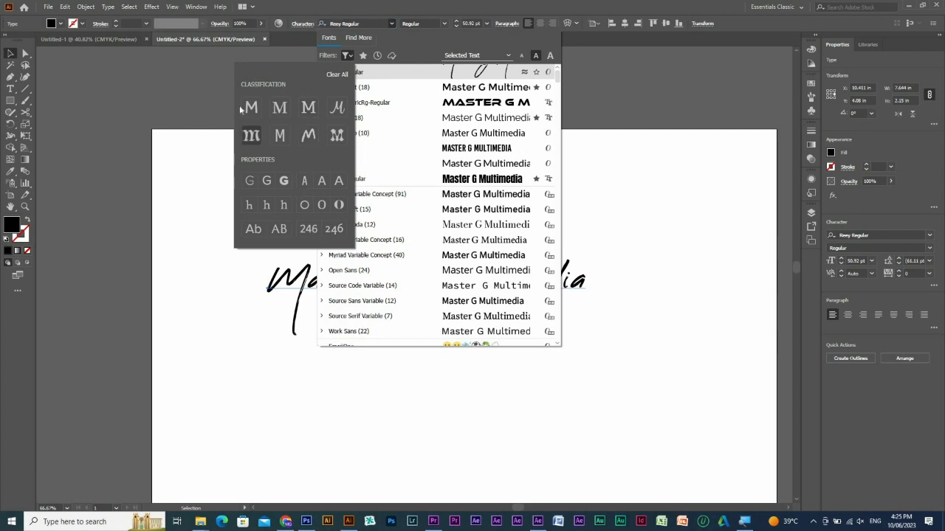
pyautogui.click(441, 9)
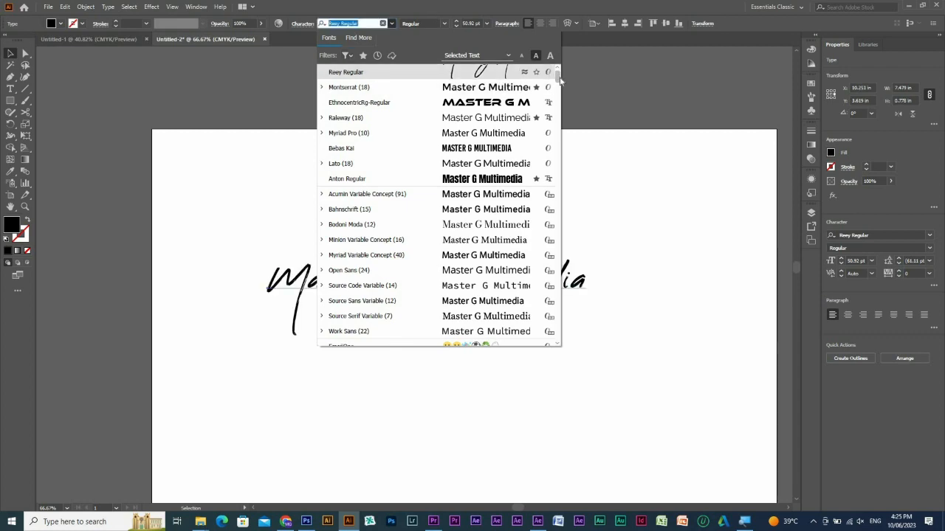
# - Mark the Myriad Pro and Open Sans font families as favorites
pyautogui.moveTo(559, 76)
pyautogui.mouseDown()
pyautogui.moveTo(560, 160)
pyautogui.moveTo(558, 68)
pyautogui.mouseUp()
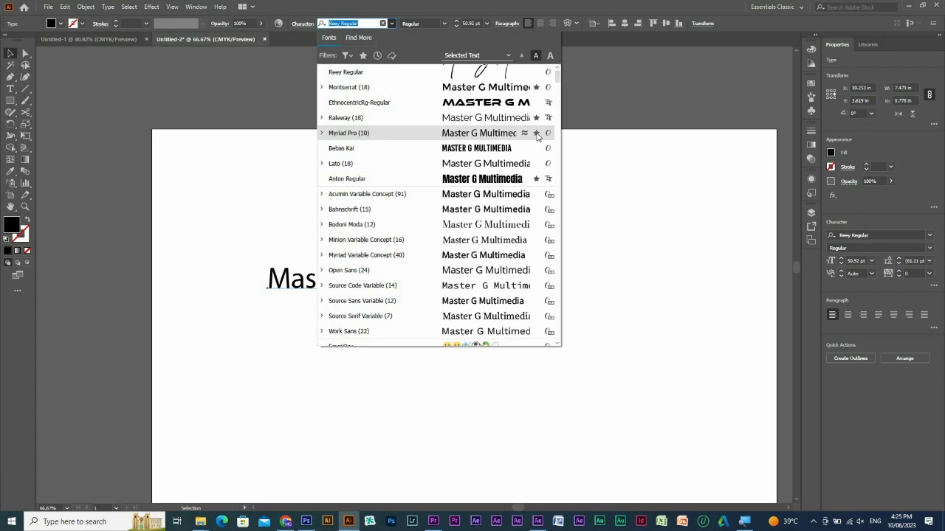
pyautogui.click(536, 134)
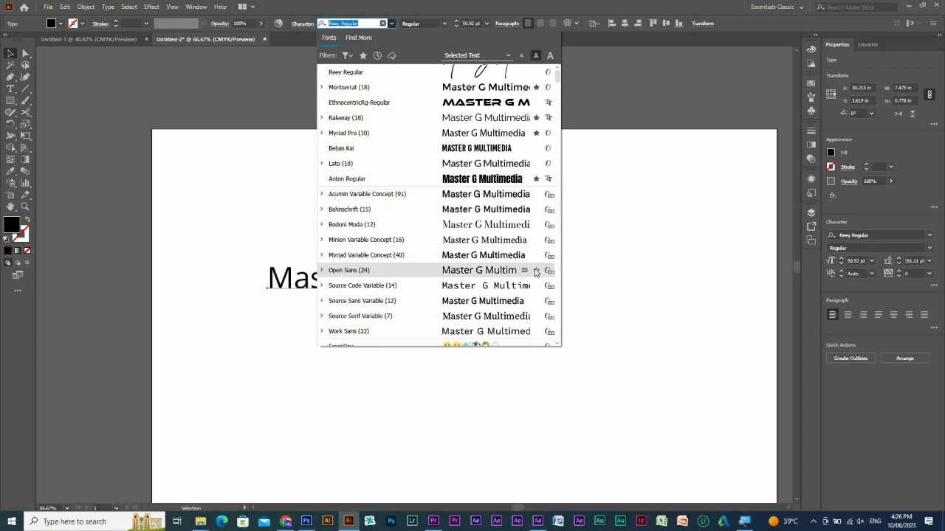
pyautogui.click(536, 272)
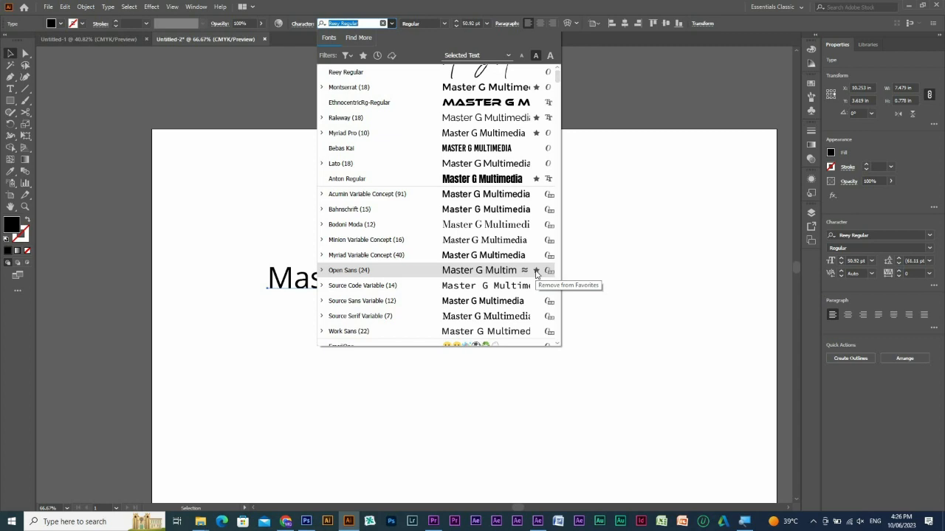
# - View the fonts filtered by Favorite, Recently Added and Active Adobe Fonts, and return to the unfiltered font list
pyautogui.click(362, 56)
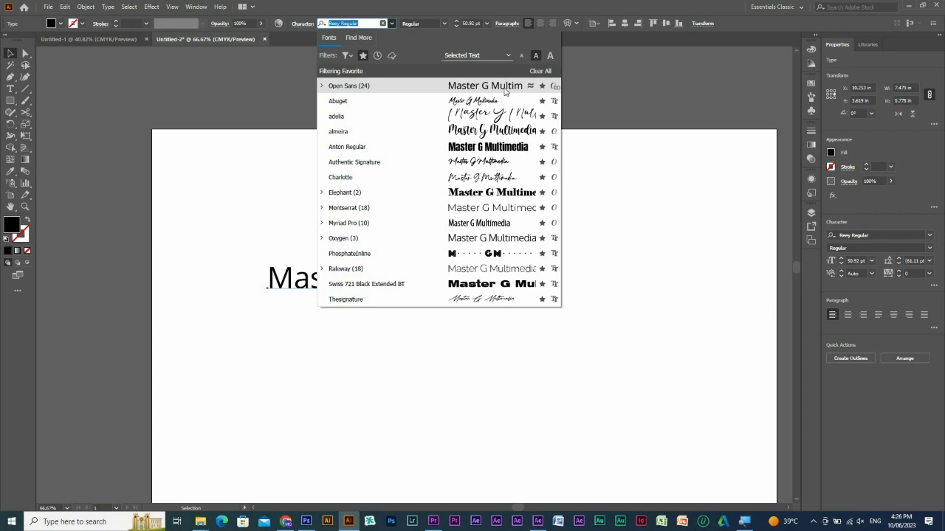
pyautogui.click(378, 57)
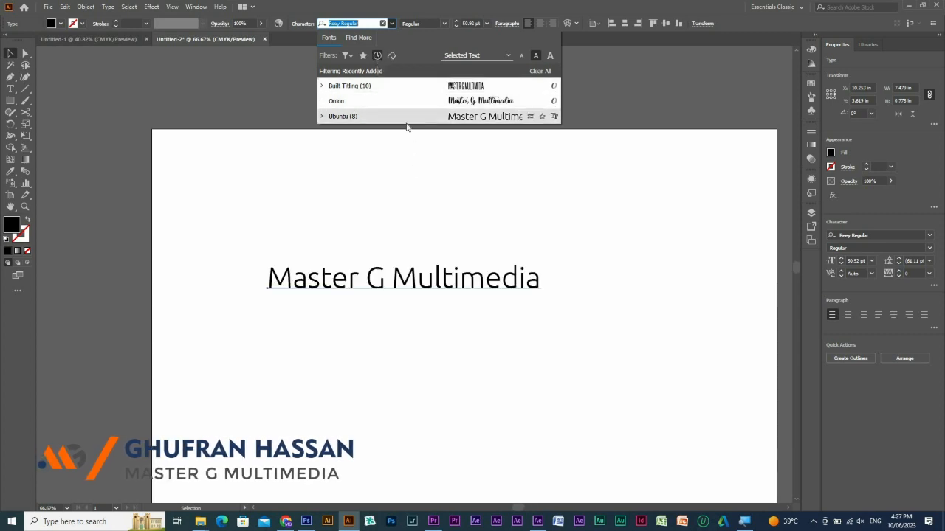
pyautogui.click(376, 56)
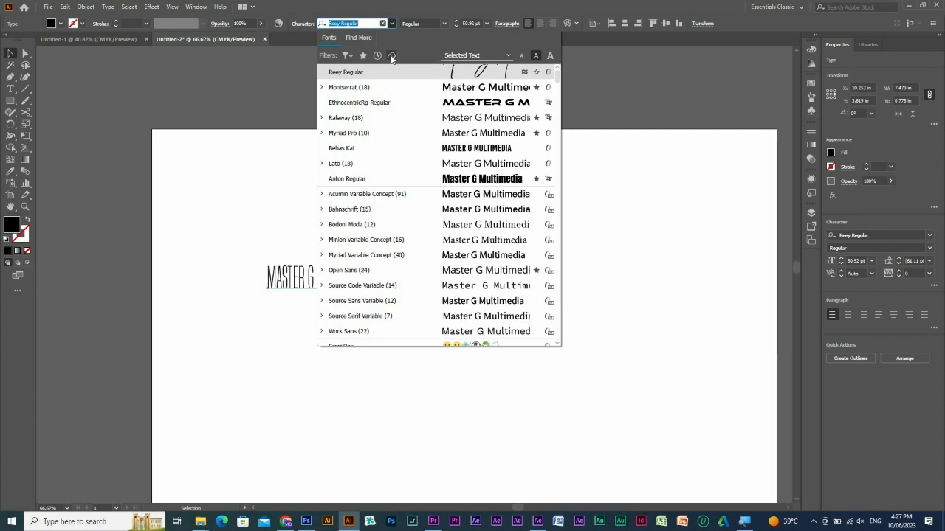
pyautogui.click(392, 56)
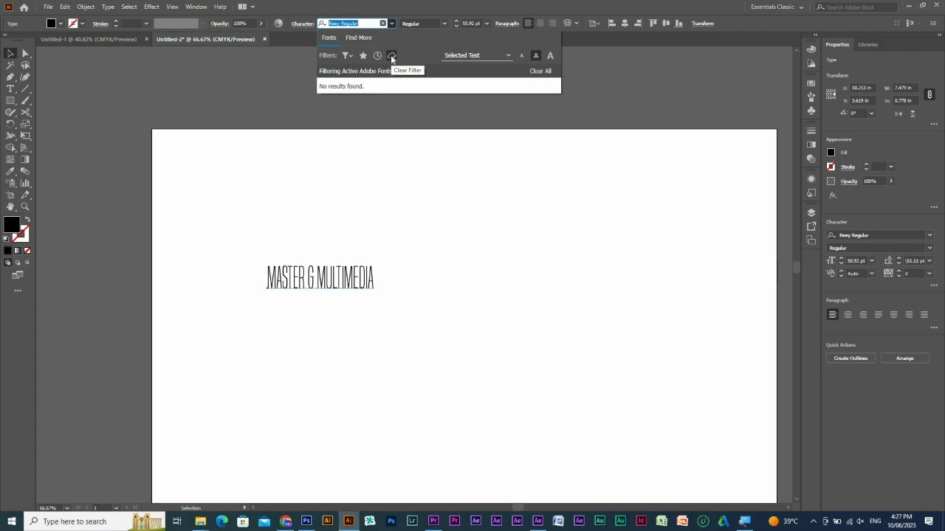
pyautogui.click(392, 56)
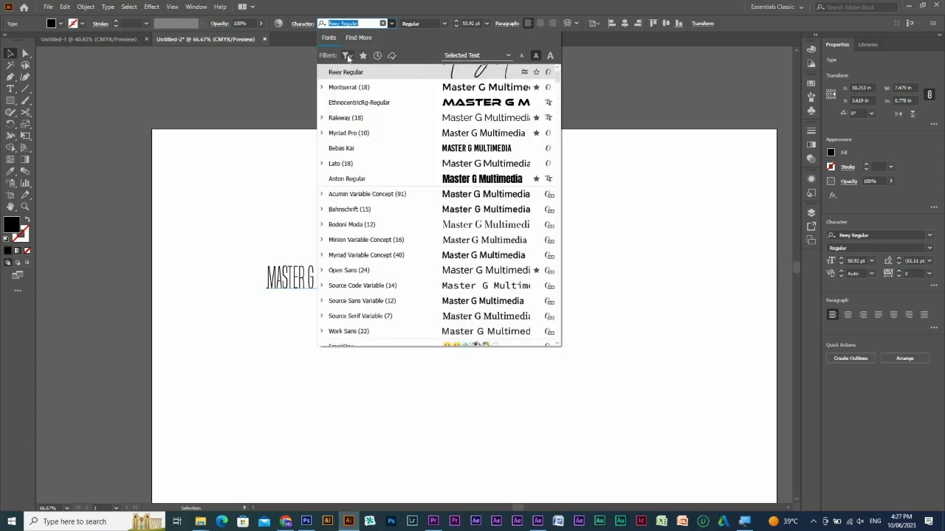
pyautogui.click(346, 56)
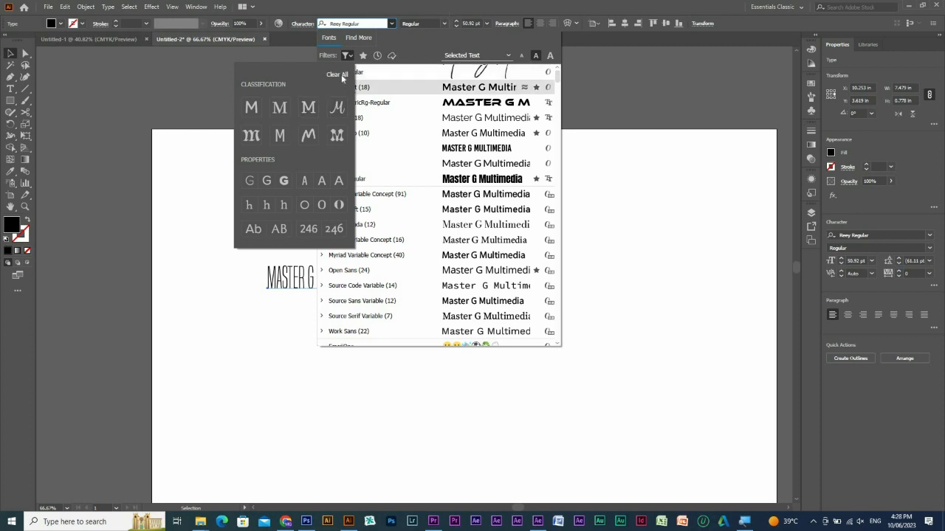
pyautogui.click(422, 6)
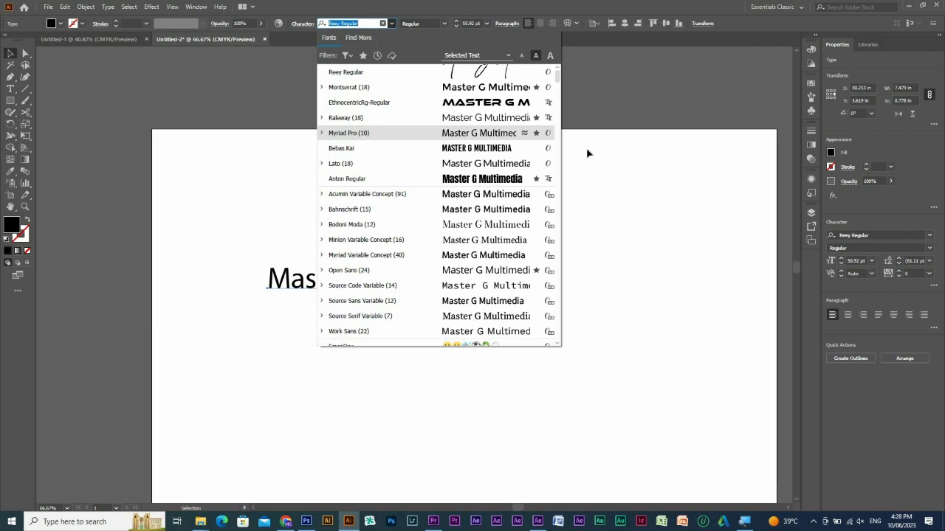
# - Apply Reey Regular to the "Master G Multimedia" text line and deselect it
pyautogui.press('Up')
pyautogui.press('Up')
pyautogui.press('Up')
pyautogui.press('Up')
pyautogui.press('Return')
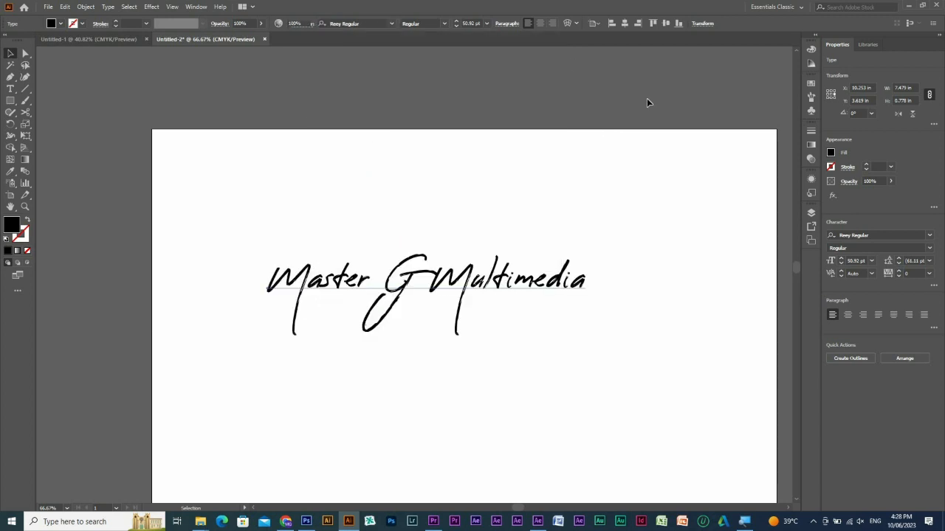
pyautogui.click(646, 99)
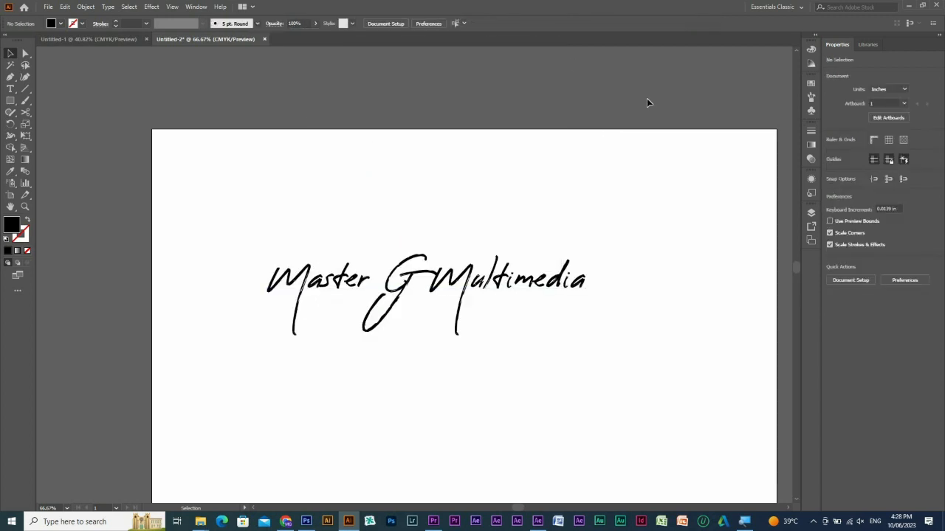